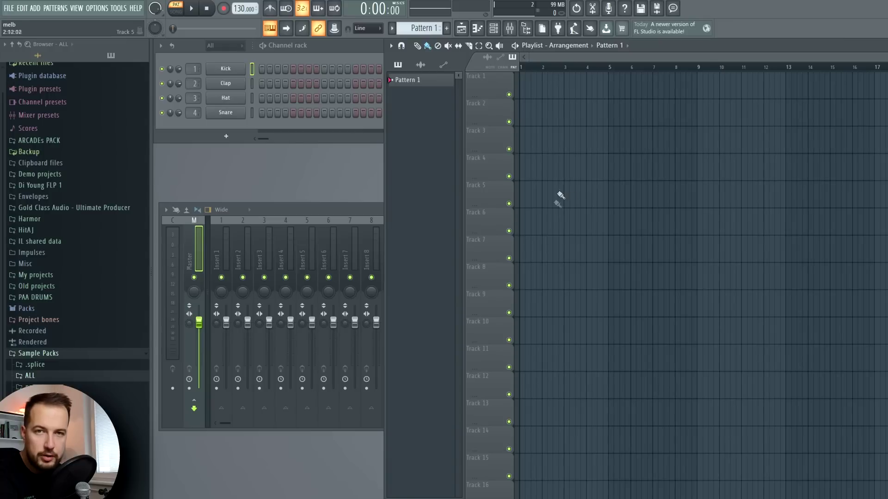
Step: Load the KSHMR Punchy Kick 41_G# sample from the ALL sample packs into the Kick channel
left_click(314, 45)
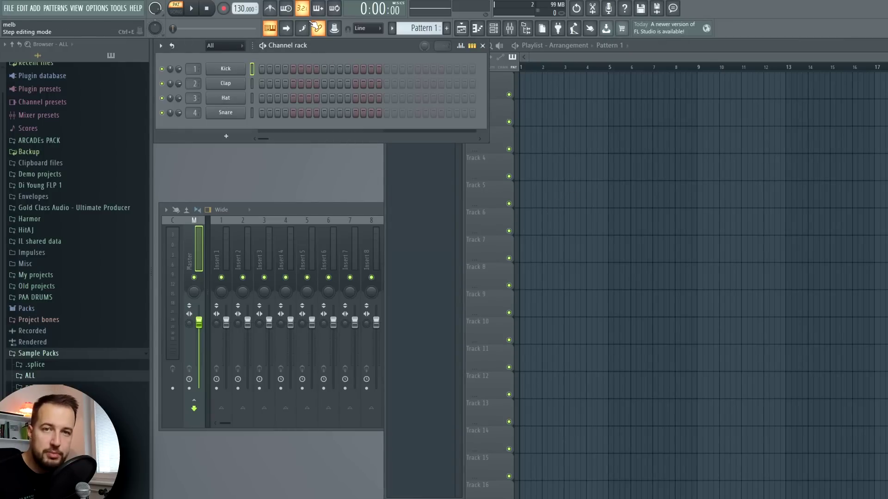
left_click(83, 376)
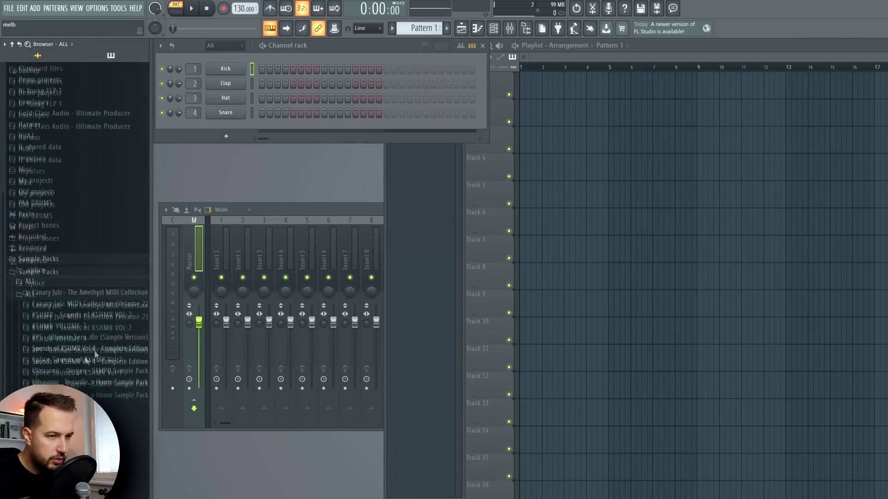
left_click(101, 320)
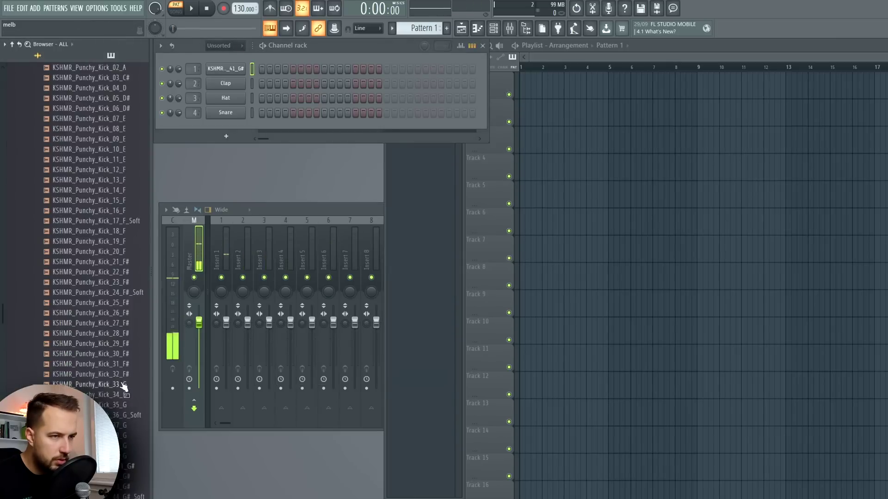
Step: Fill every fourth step of the kick channel and place Pattern 1 across bars 1 to 4 on Track 1
scroll(96, 273, "up", 5)
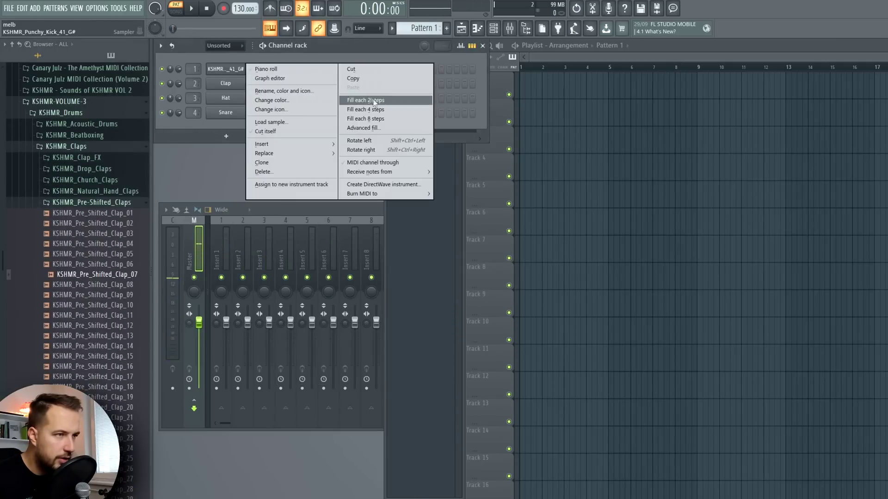
left_click(370, 113)
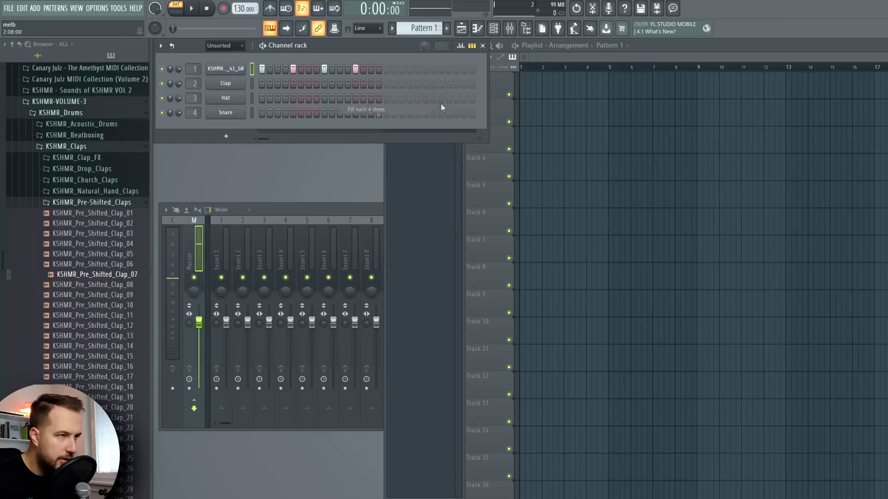
left_click_drag(529, 79, 601, 79)
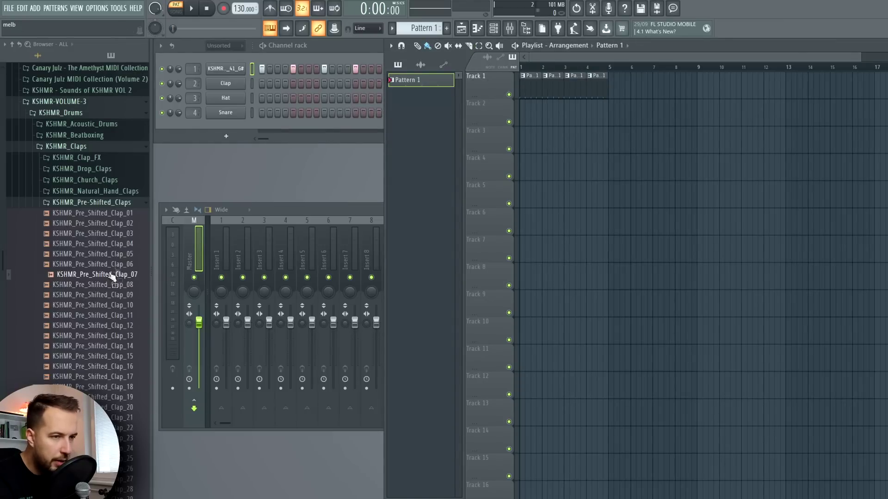
Step: Add the KSHMR_Pre_Shifted_Clap_06 sample to Track 2 in bar 1 and open its audio clip settings
left_click_drag(116, 260, 530, 123)
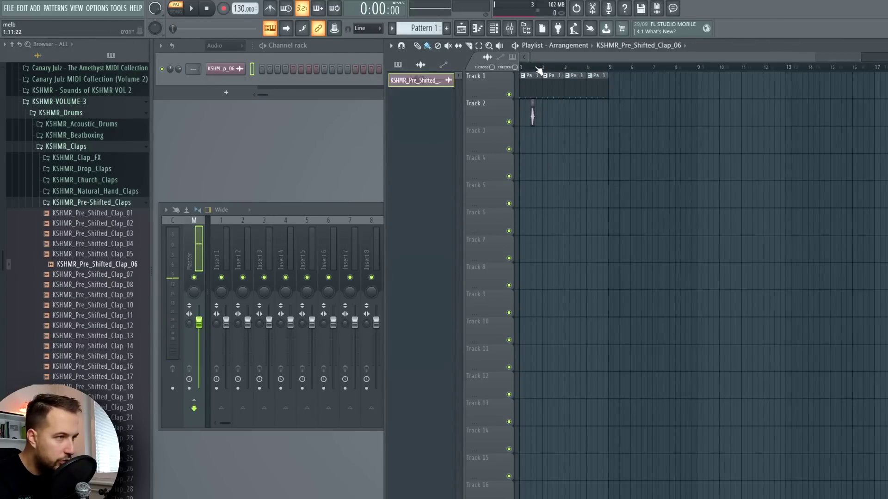
scroll(539, 69, "up", 6)
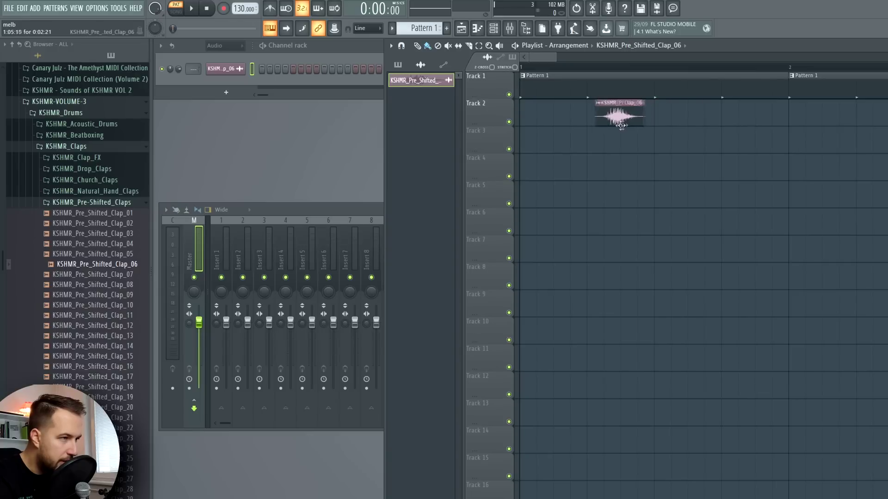
scroll(584, 71, "up", 3)
double_click(590, 104)
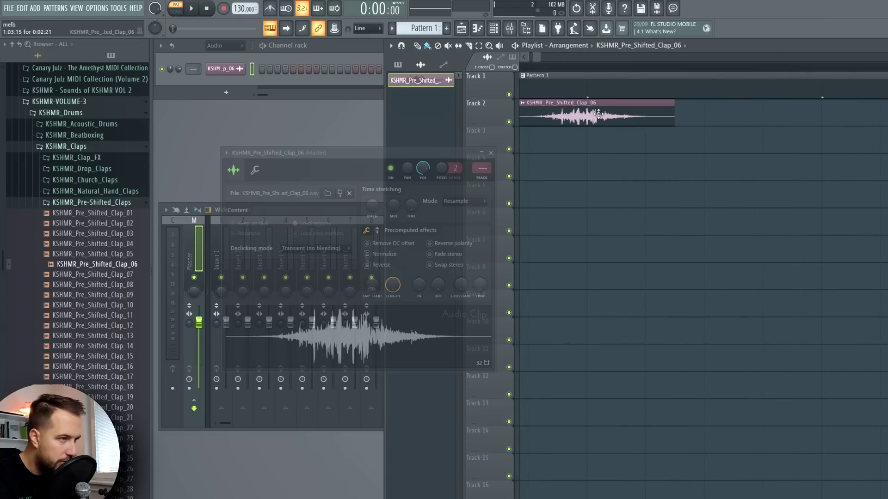
scroll(550, 70, "down", 3)
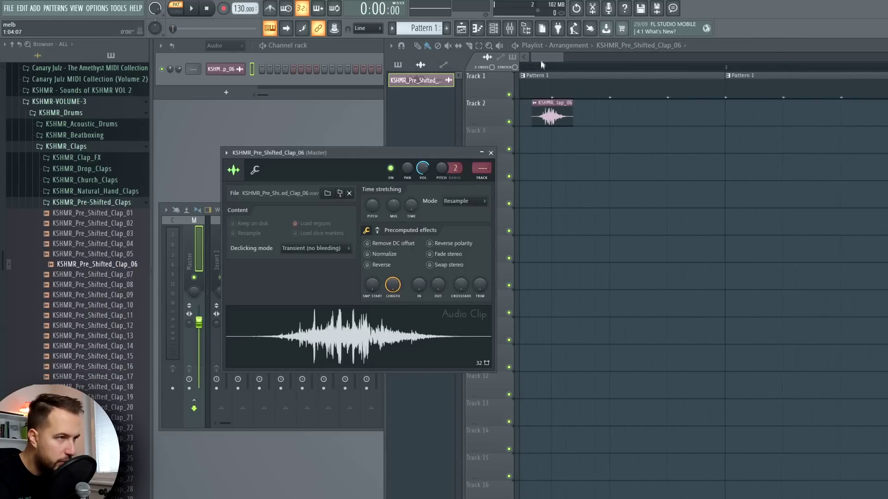
Step: Shift the Track 2 clap so its peak lands on the second beat, checking the timing with playback
scroll(540, 65, "up", 3)
left_click(573, 117)
key("space")
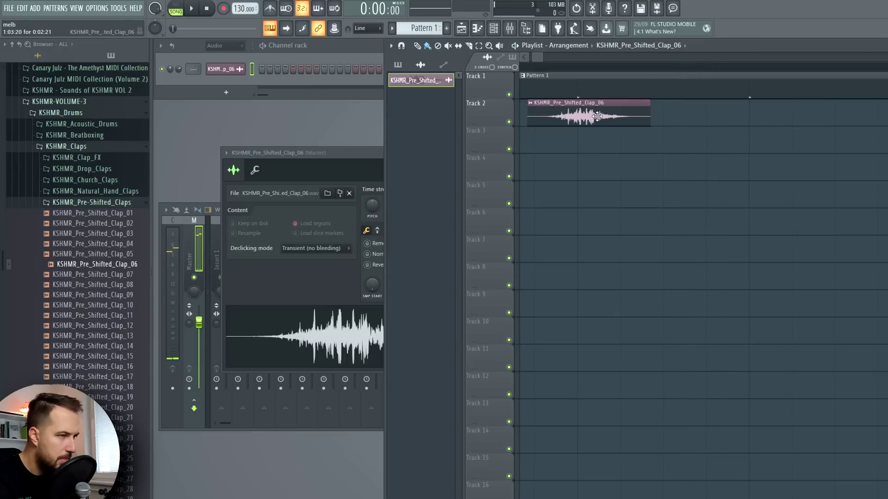
double_click(600, 117)
left_click(568, 123)
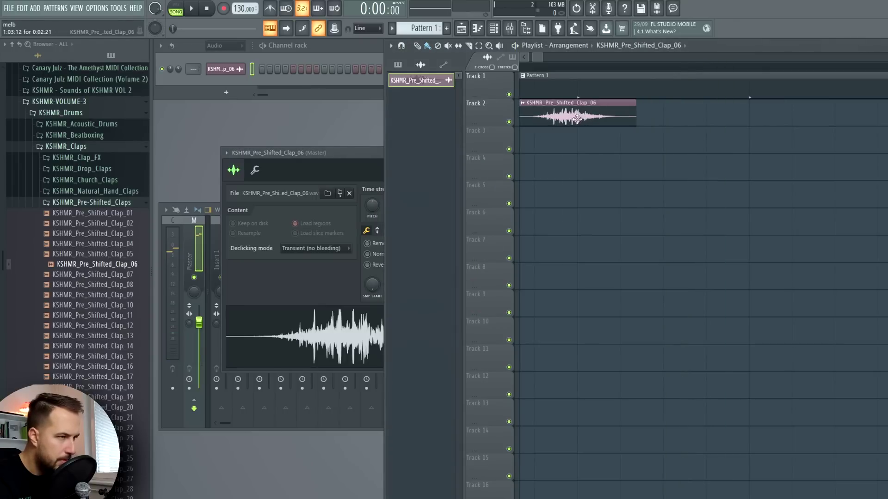
key("space")
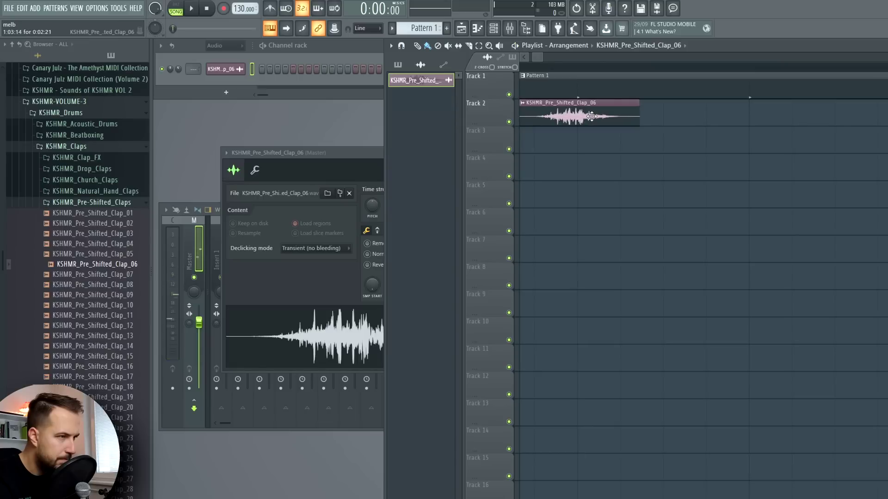
Step: Repeat the clap on beats 2 and 4 through bar 4 and give its audio clip a 9% fade-in
scroll(573, 117, "down", 3)
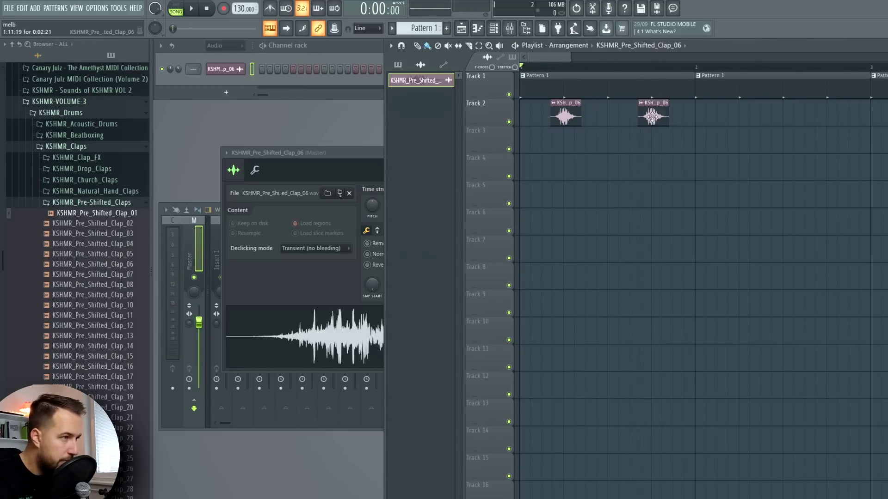
left_click_drag(652, 117, 830, 128)
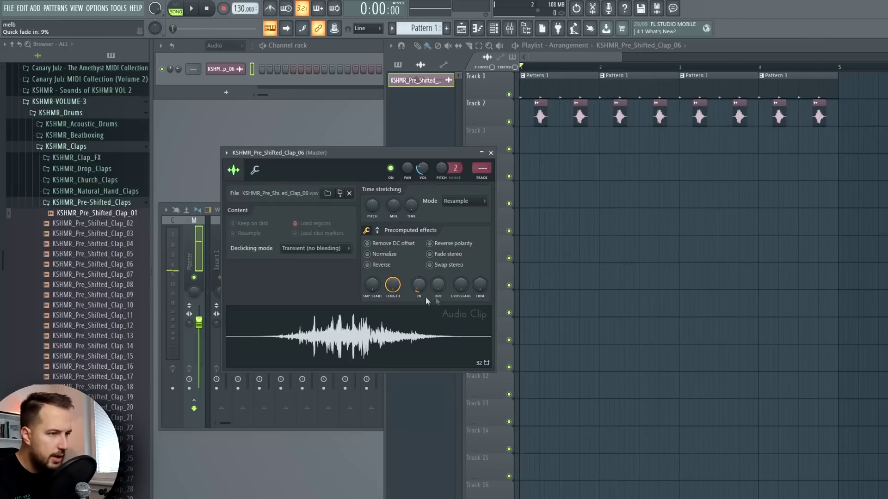
key("space")
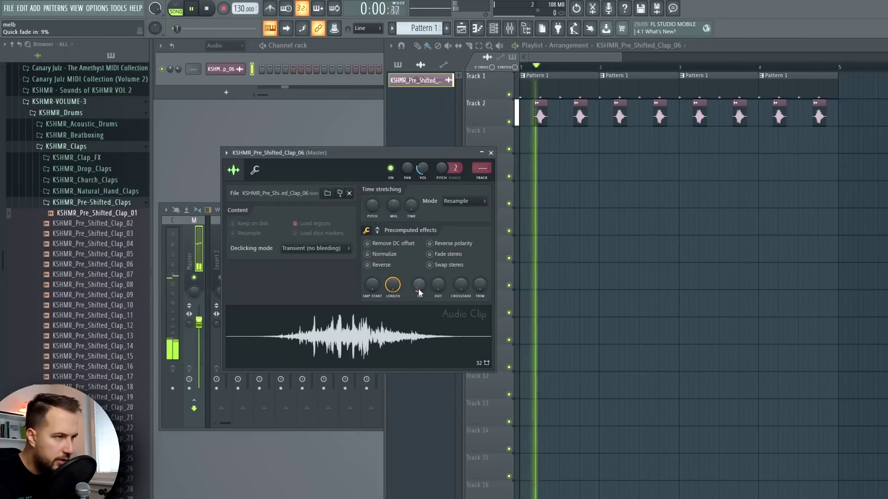
key("space")
left_click(491, 152)
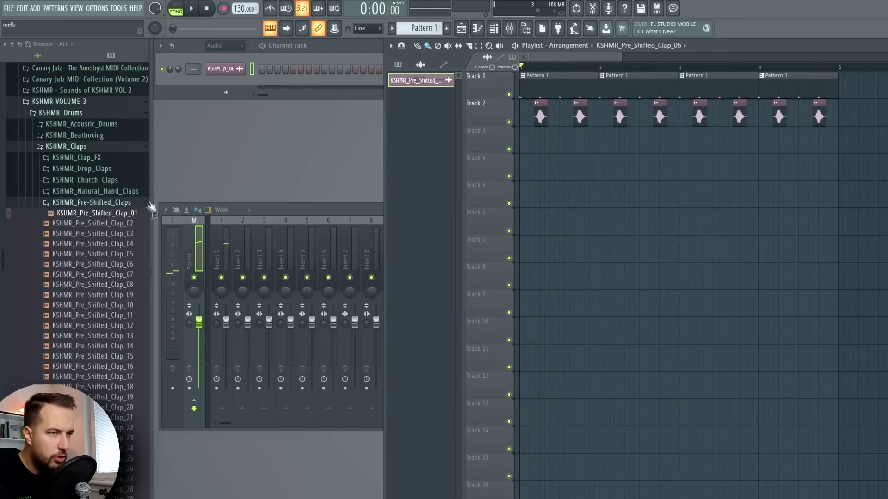
Step: Audition the KSHMR_Regular_Claps samples and add KSHMR_Clap_Juicy_01 to Track 3
left_click(115, 204)
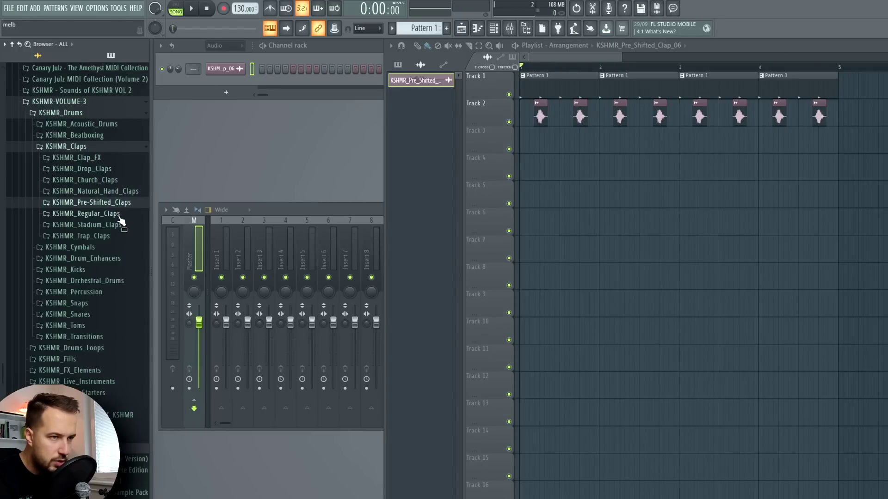
left_click(119, 216)
scroll(116, 250, "down", 4)
left_click(109, 272)
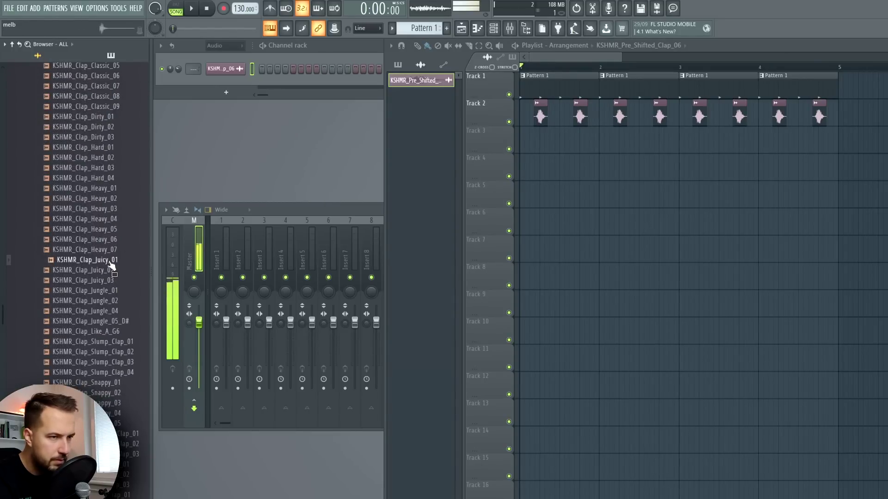
left_click_drag(94, 267, 539, 143)
Step: Align the KSHMR_Clap_Juicy_01 clip with the second beat under the pre-shifted clap and open its audio clip settings
scroll(540, 144, "up", 5)
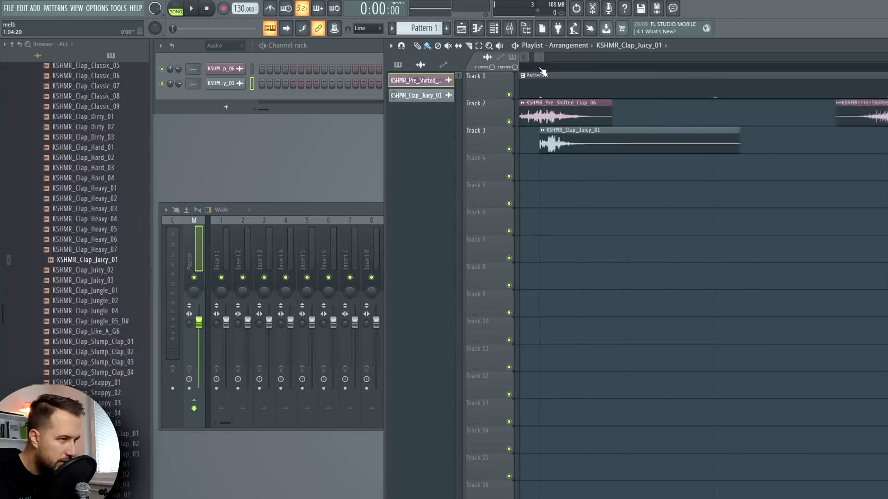
left_click_drag(535, 59, 528, 60)
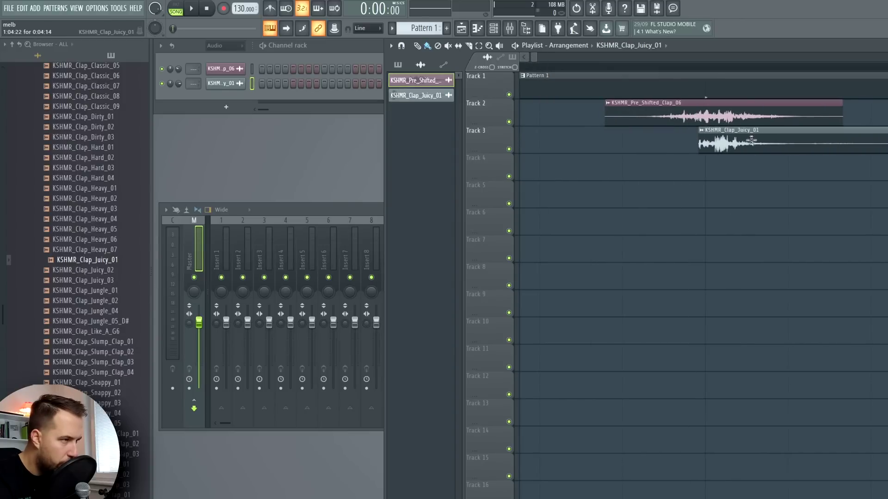
left_click_drag(751, 140, 741, 140)
double_click(741, 140)
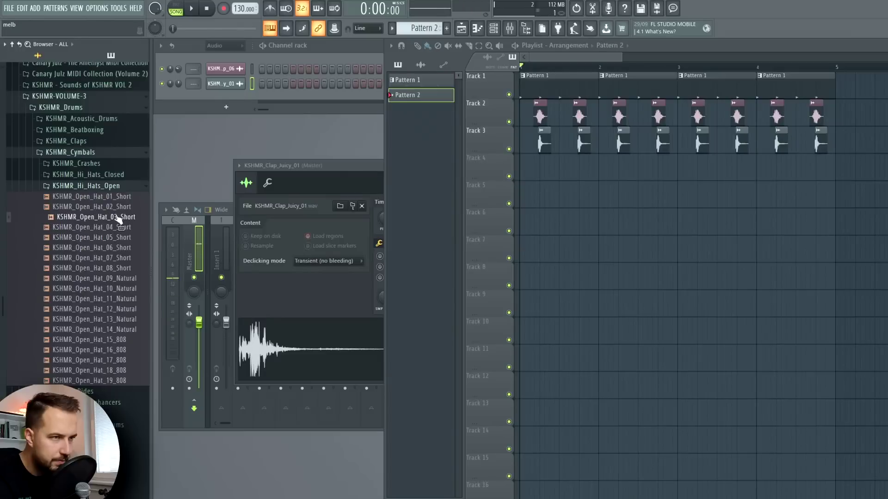
Step: Add KSHMR_Open_Hat_03_Short on the off-beats of Pattern 2 and repeat that pattern across four bars on Track 4
left_click_drag(118, 220, 284, 132)
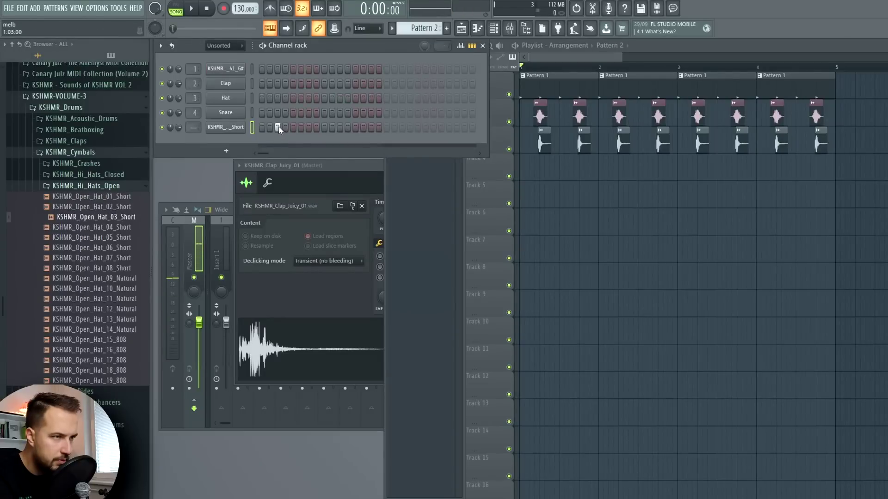
left_click(565, 178)
key("ctrl+b")
key("ctrl+b")
key("ctrl+b")
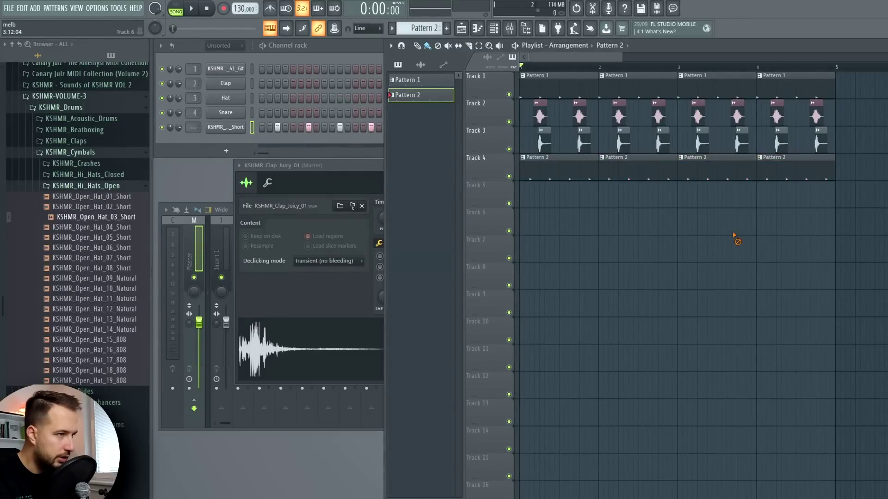
Step: Play the arrangement and lower the open hat channel's volume to about 57%
key("space")
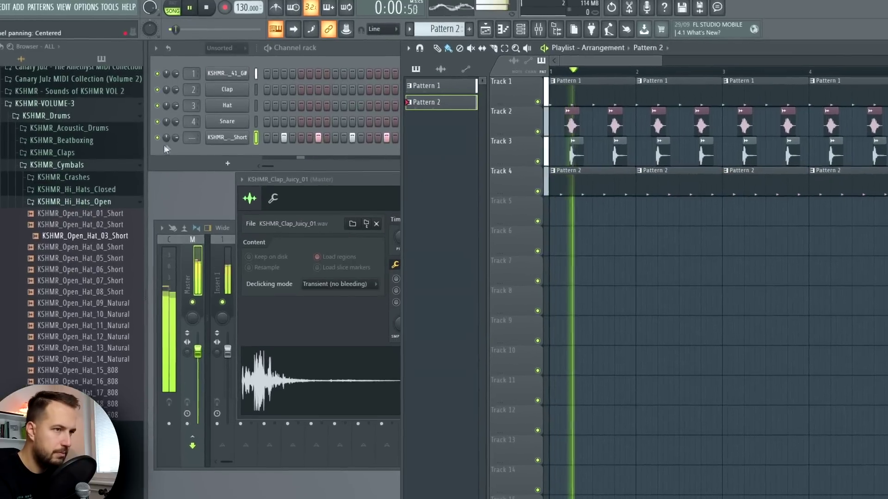
left_click_drag(175, 138, 175, 149)
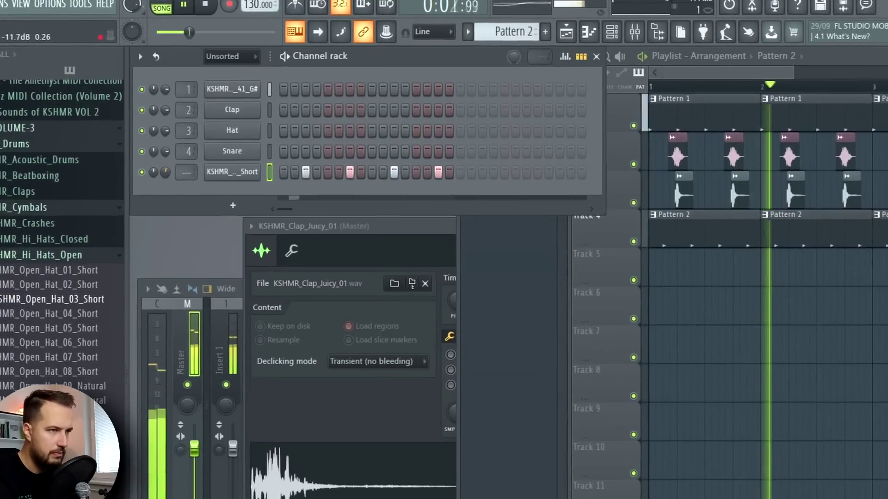
key("space")
Step: Pan the open hat's four steps slightly to alternating sides in the graph editor and play back the drums
left_click(603, 60)
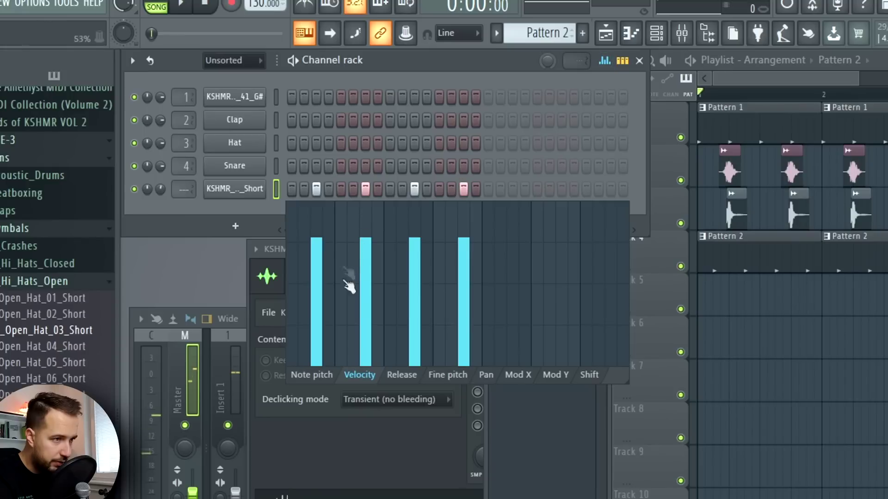
left_click(486, 375)
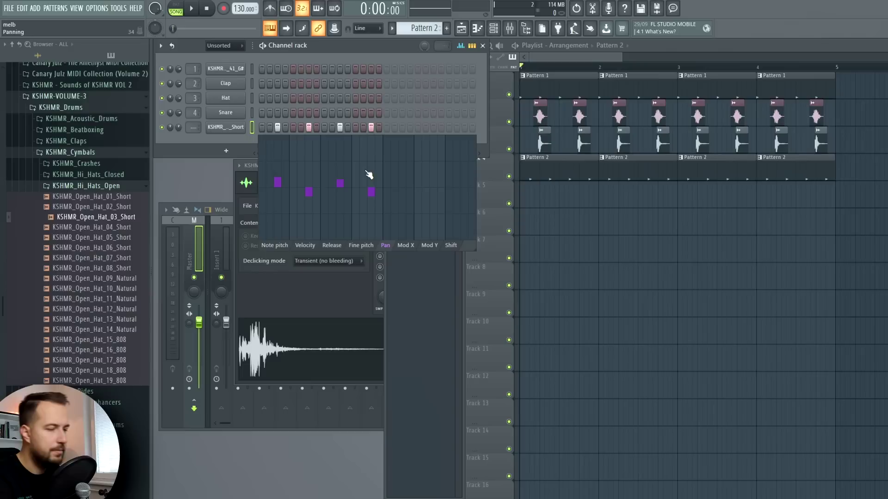
key("space")
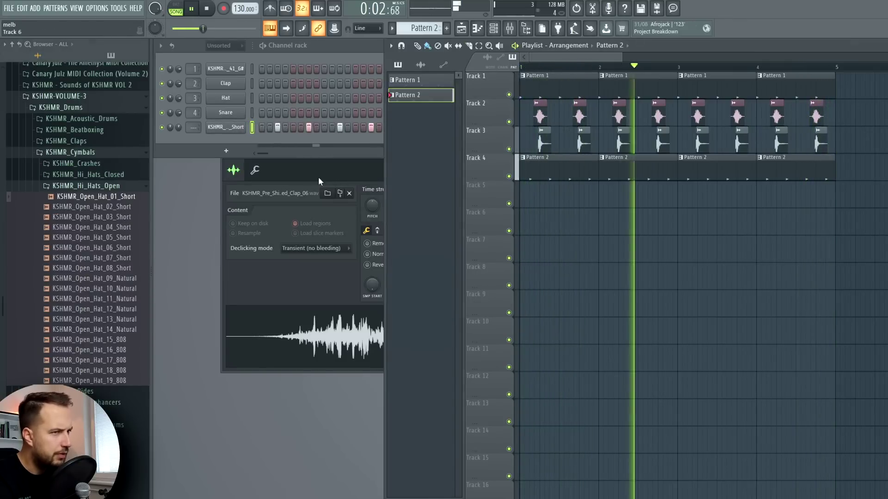
key("space")
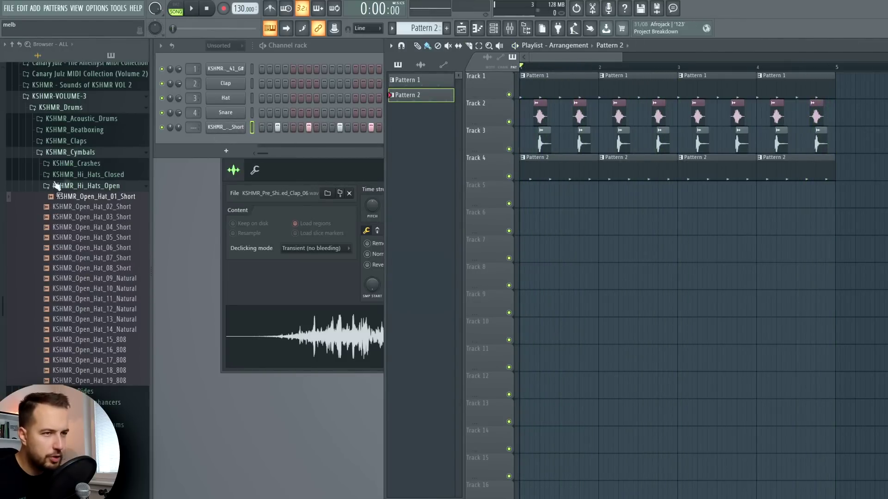
Step: Add KSHMR_Shaker_Loop_18_128 from the solo drum loops' KSHMR_Shaker_Loops folder to Track 5
left_click(96, 188)
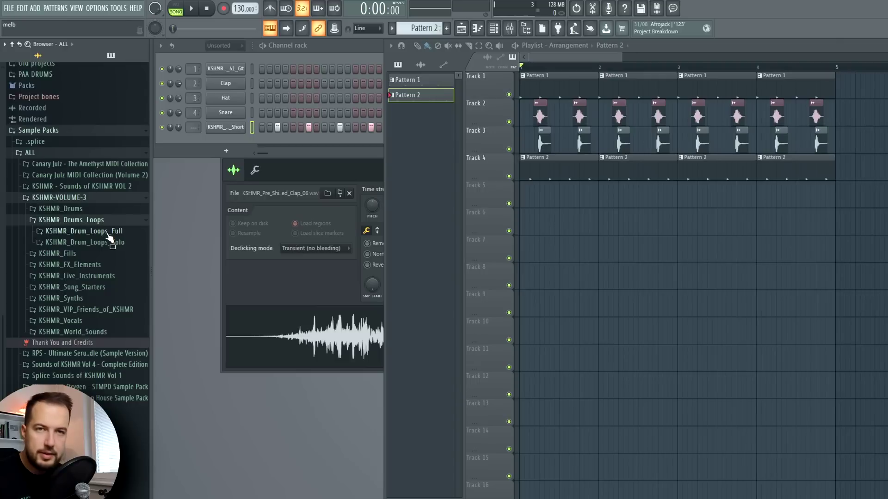
left_click(117, 244)
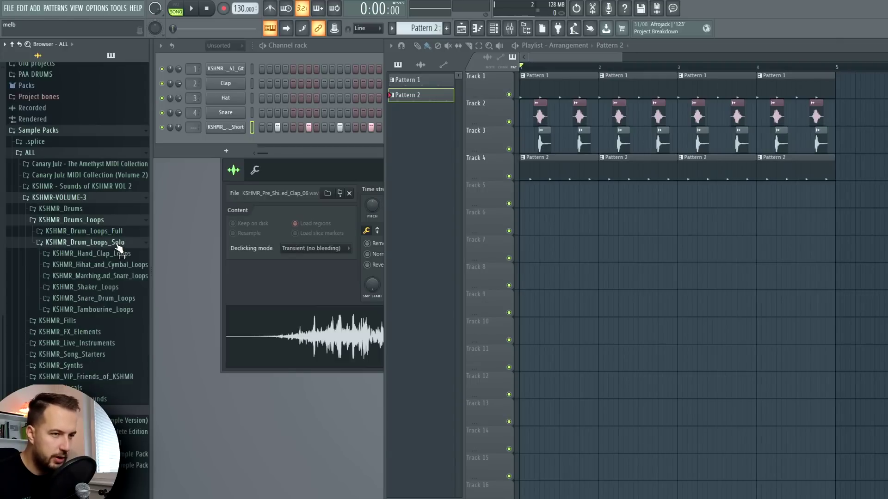
left_click(123, 287)
left_click_drag(98, 274, 546, 197)
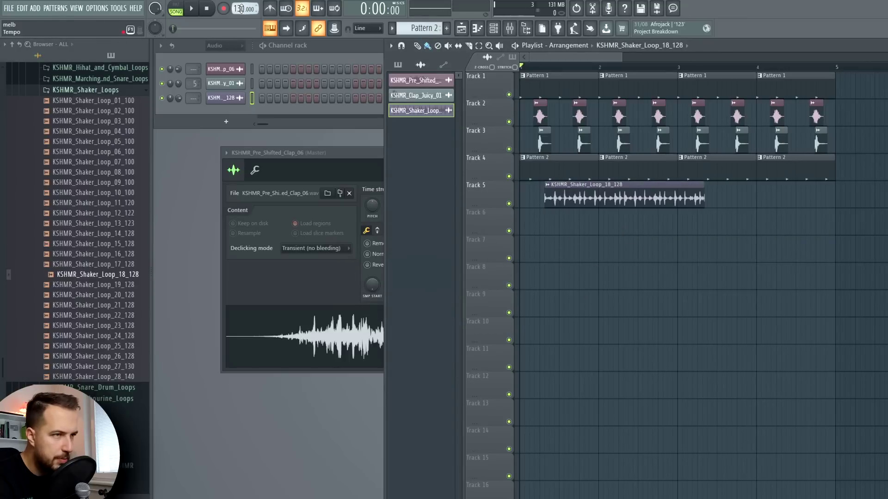
Step: Set the project tempo to 128 BPM and repeat the shaker loop from bar 1 through bar 4 on Track 5
left_click_drag(240, 8, 240, 14)
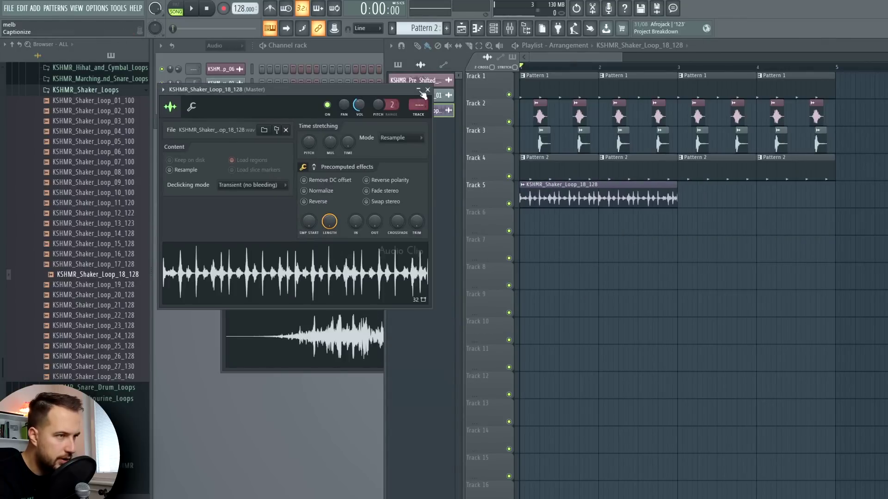
key("space")
Step: Replace the shaker loop on Track 5 with KSHMR_Shaker_Loop_17_128, play it back and solo the track
key("space")
key("ctrl+b")
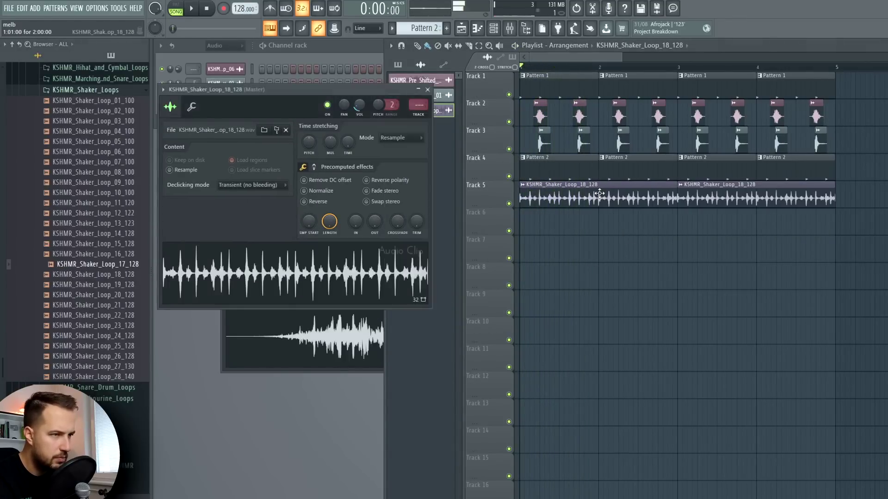
middle_click(135, 267)
key("space")
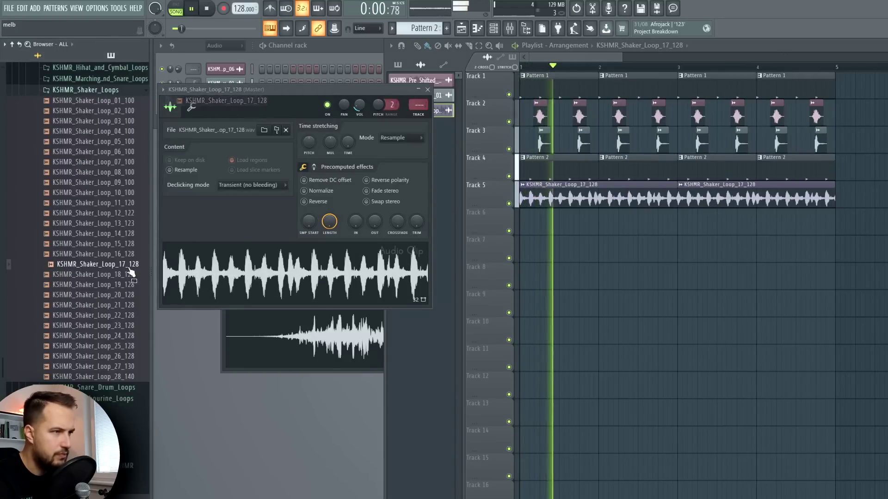
key("space")
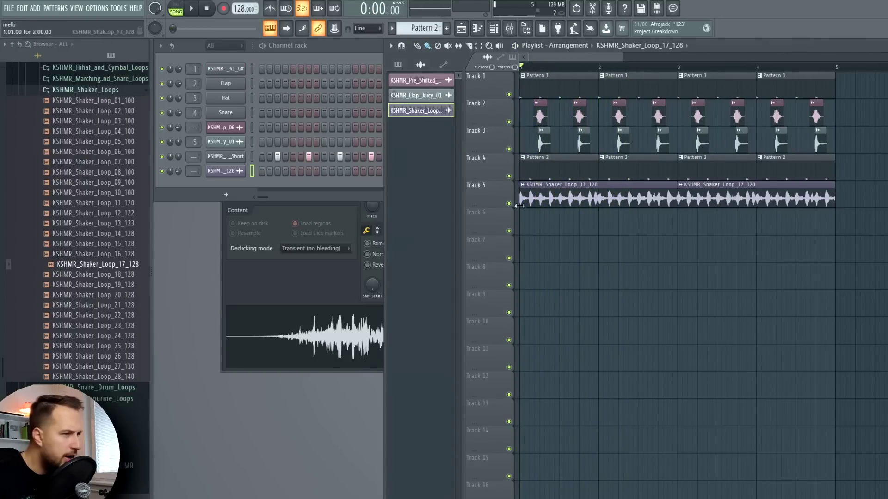
left_click(509, 203, "ctrl")
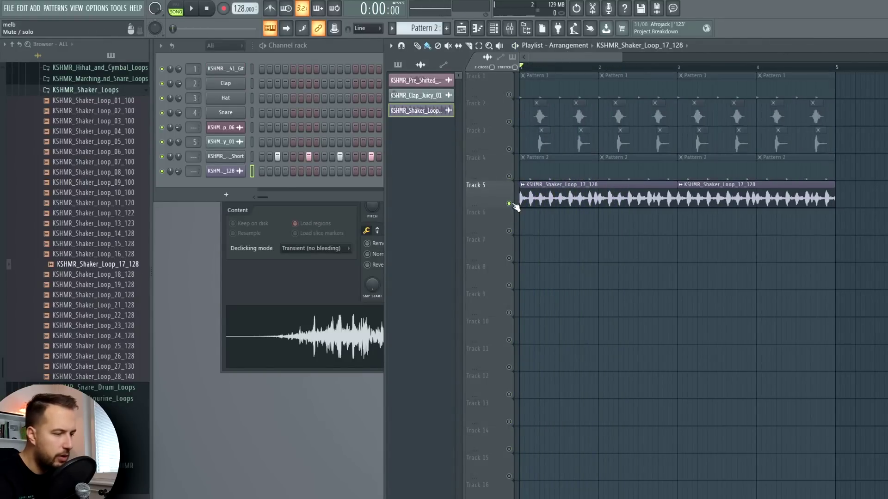
Step: Unsolo the shaker loop's track and play back the full drum groove
left_click(509, 204, "ctrl")
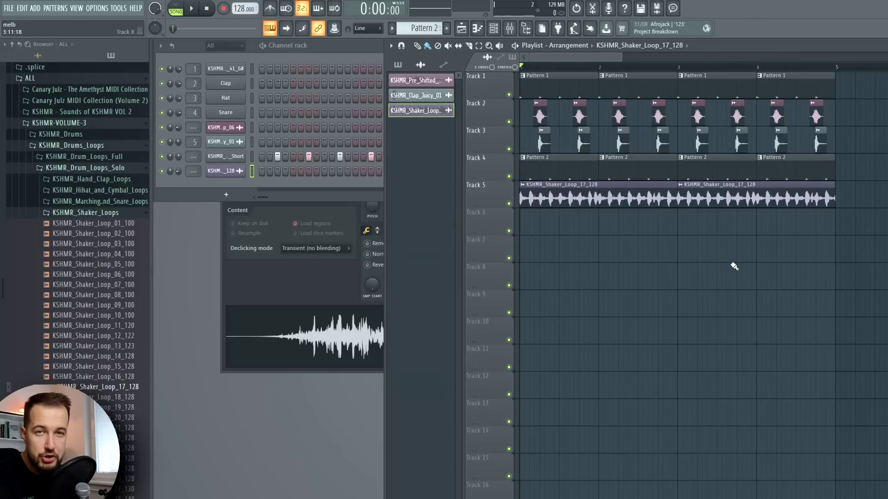
key("space")
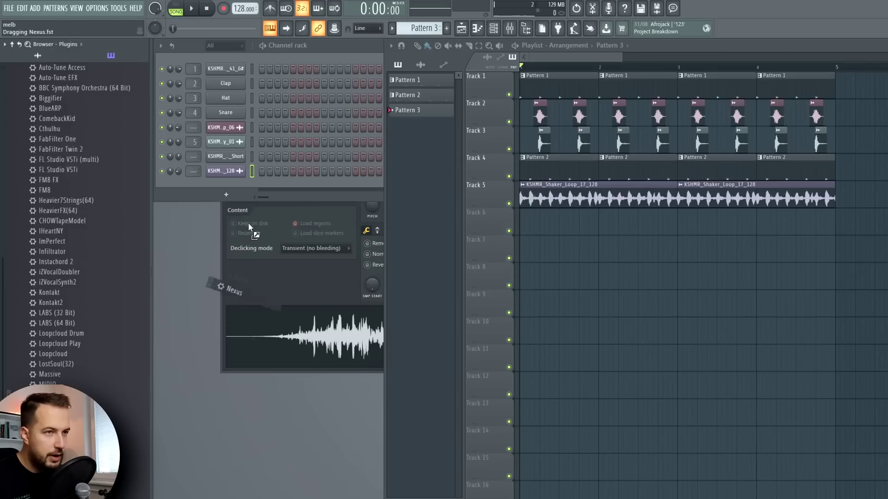
Step: Add a Nexus channel with the EDM 5 Punch Bass 2 preset and place Pattern 3 at bar 1 of Track 6
left_click_drag(221, 185, 222, 187)
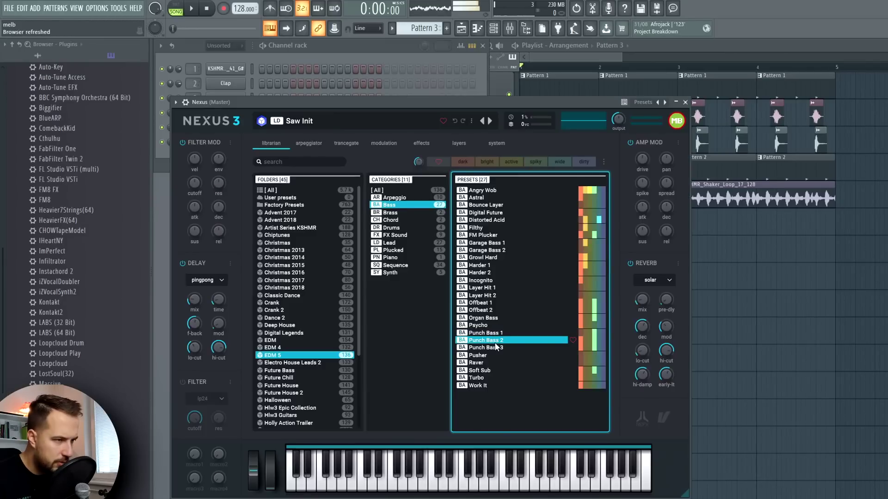
left_click(685, 102)
left_click(553, 208)
Step: Write four offbeat G4 notes for Nexus in Pattern 3, repeat it through bar 3 on Track 6 and play it back
right_click(224, 144)
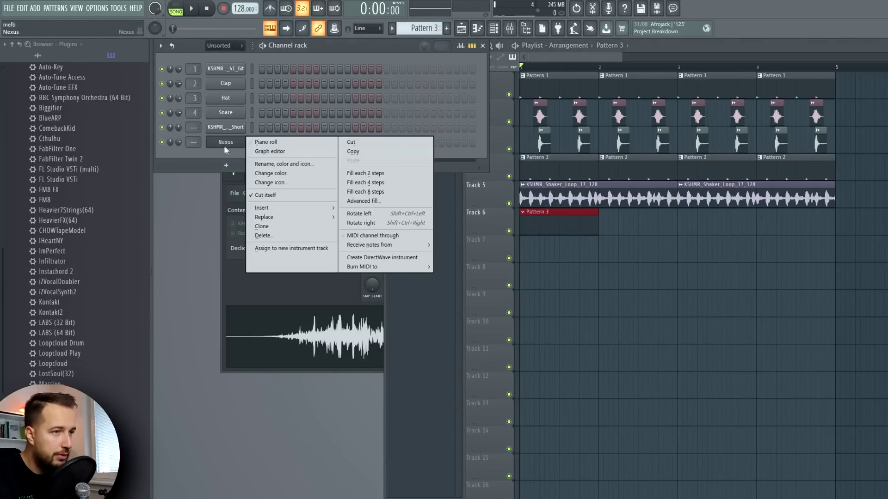
left_click(266, 143)
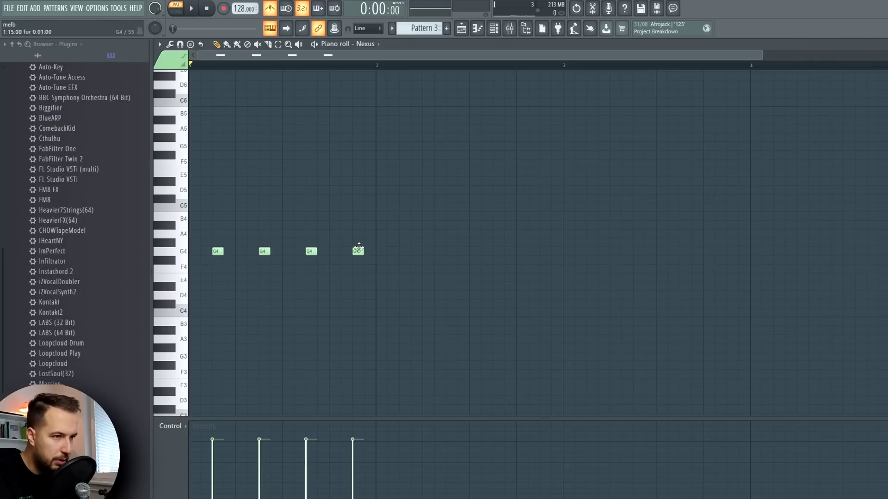
key("space")
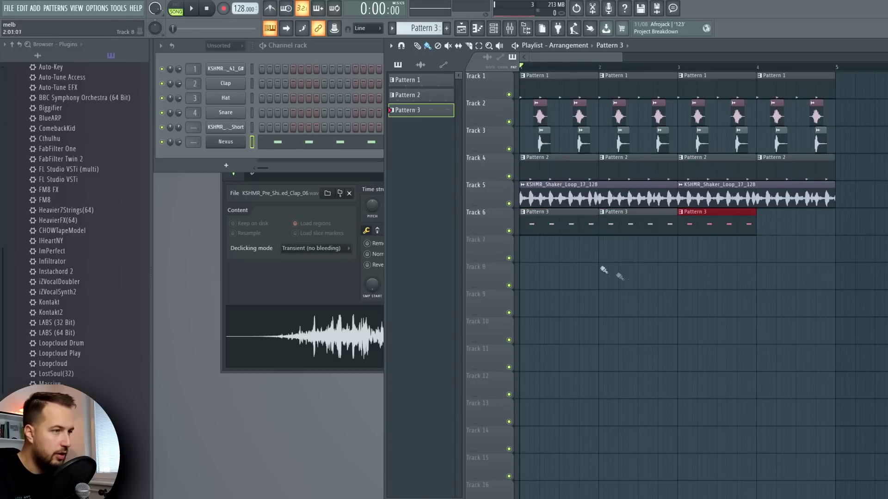
key("space")
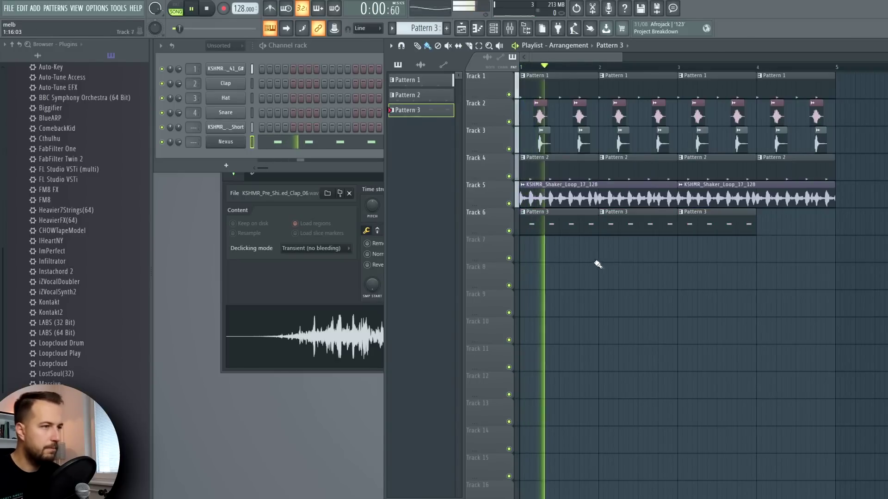
key("space")
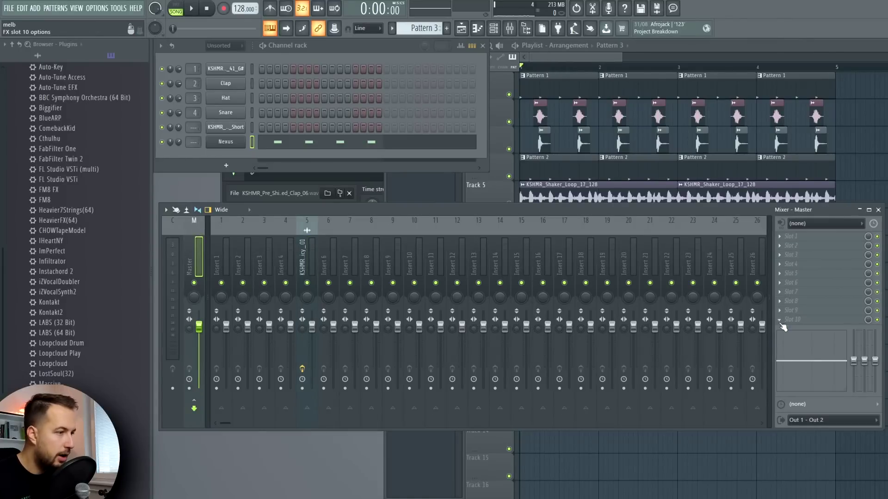
Step: Add Wave Candy to slot 10 of the master channel as a level meter and move its display over the playlist
left_click(781, 324)
left_click(750, 278)
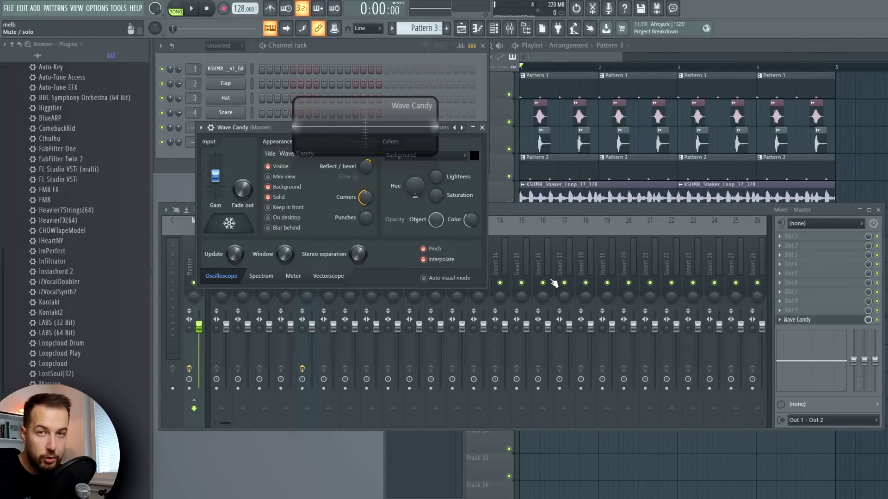
left_click(202, 128)
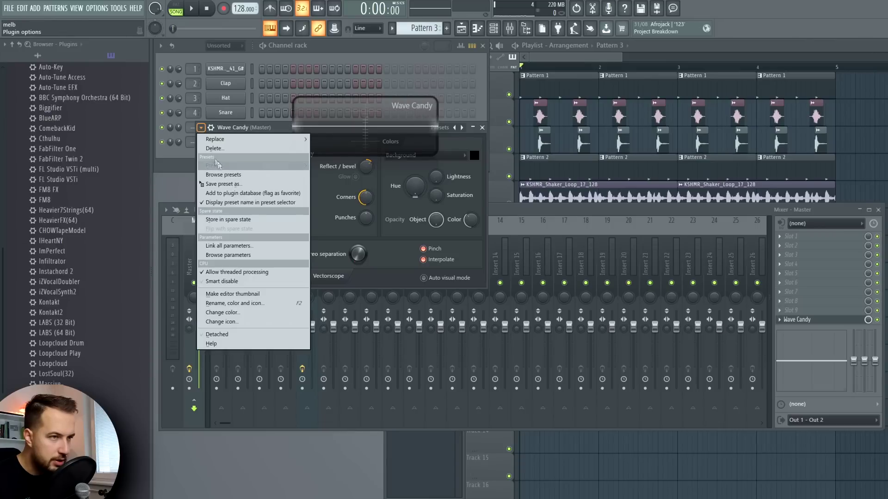
mouse_move(217, 165)
left_click(347, 128)
left_click_drag(527, 231, 527, 328)
left_click(482, 127)
left_click_drag(535, 113, 808, 217)
left_click(878, 210)
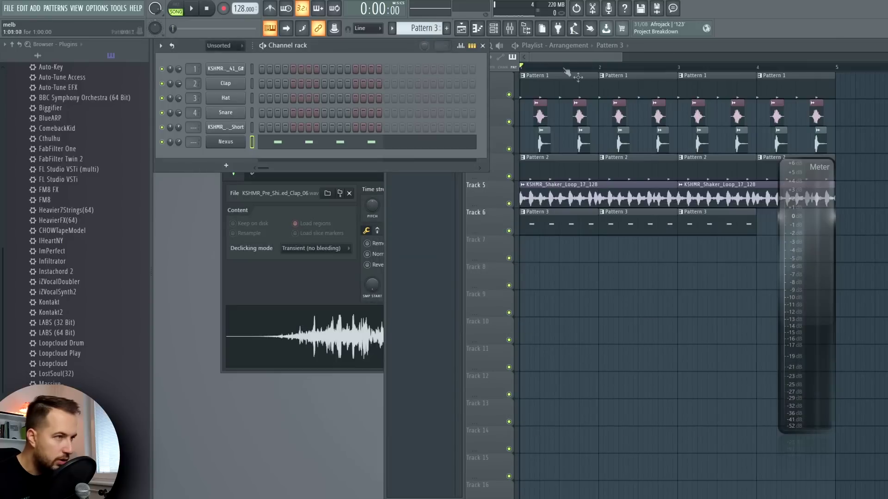
Step: Solo the kick on Track 1, move the meter clear of the clips and check the kick's peak level
right_click(509, 95)
right_click(509, 95)
right_click(509, 94)
left_click_drag(788, 229, 843, 225)
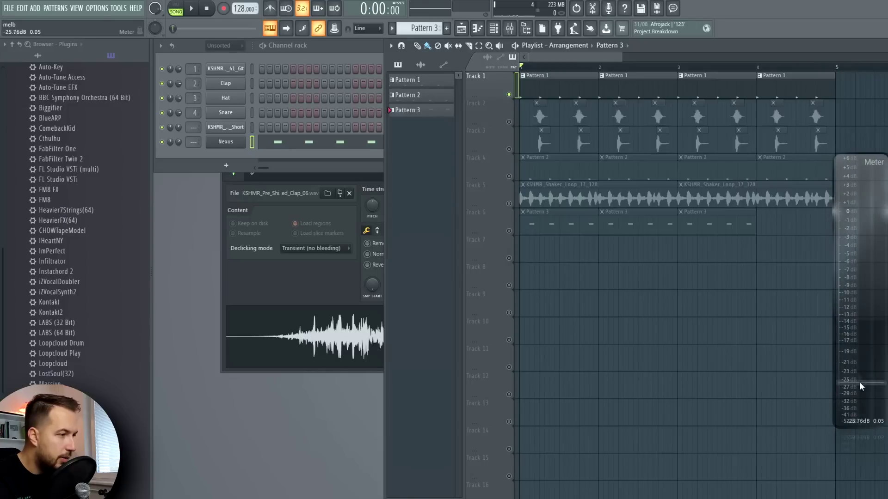
key("space")
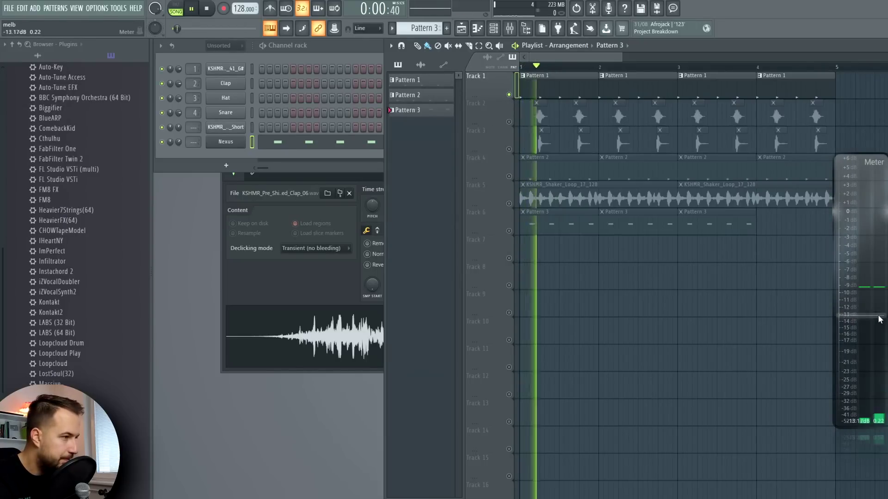
key("space")
Step: Raise the kick channel's volume to 88% and play it back to check the meter
left_click(178, 69)
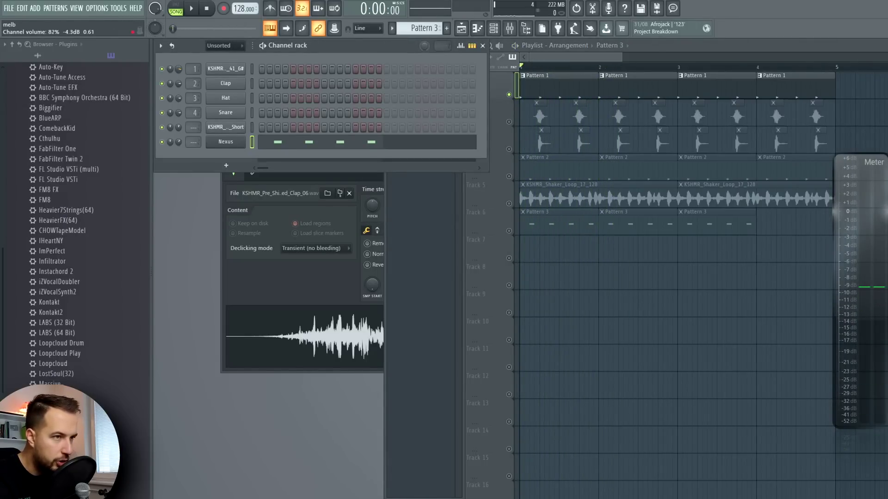
left_click_drag(179, 69, 178, 64)
key("space")
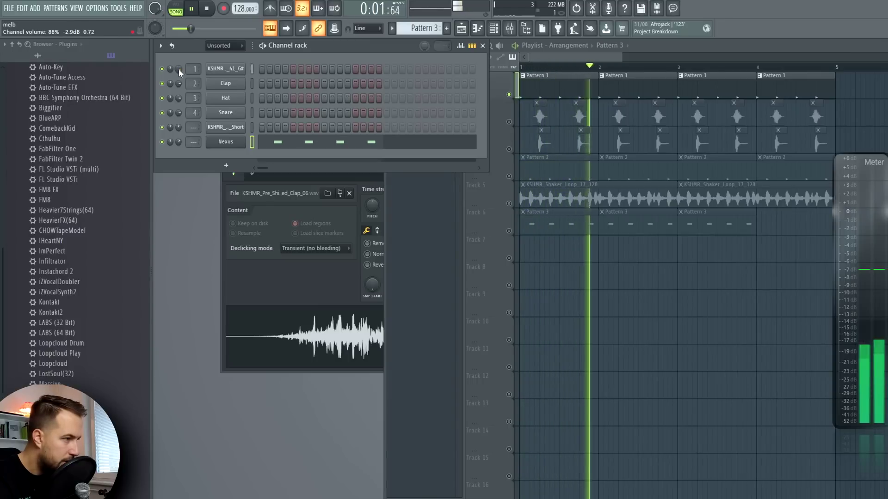
key("space")
Step: Solo the Nexus bass on Track 6 and check its peak level on the meter
left_click(518, 222)
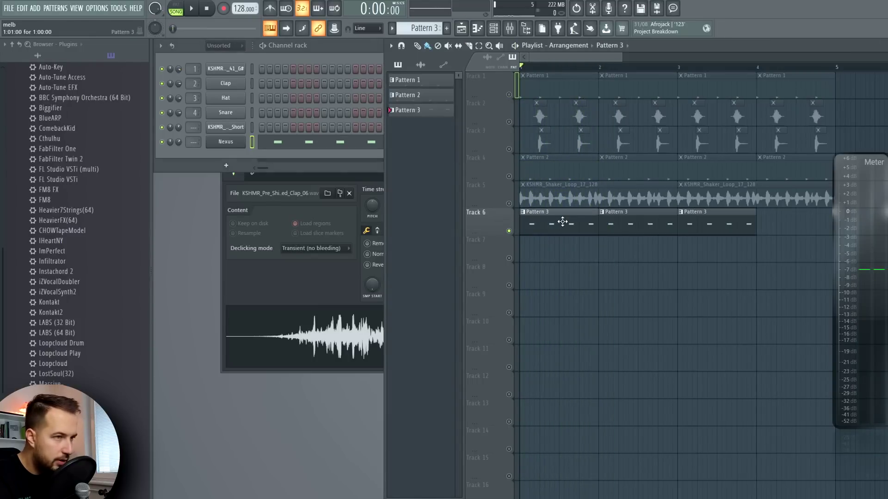
key("space")
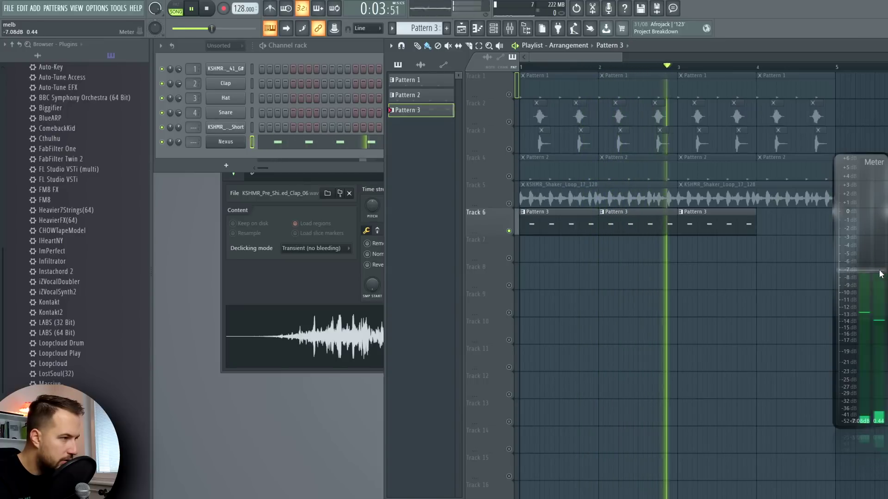
key("space")
Step: Solo both clap layers on Tracks 2 and 3 and check their combined peak level
left_click(509, 122, "ctrl")
left_click(509, 149)
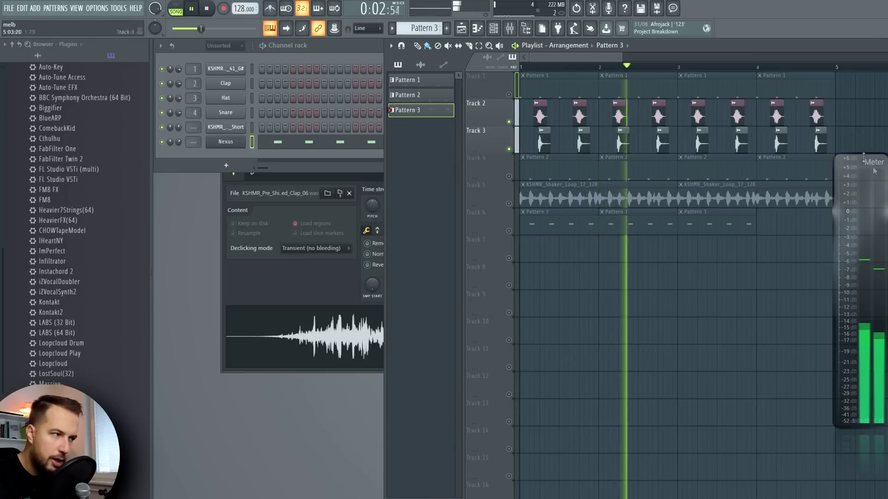
key("space")
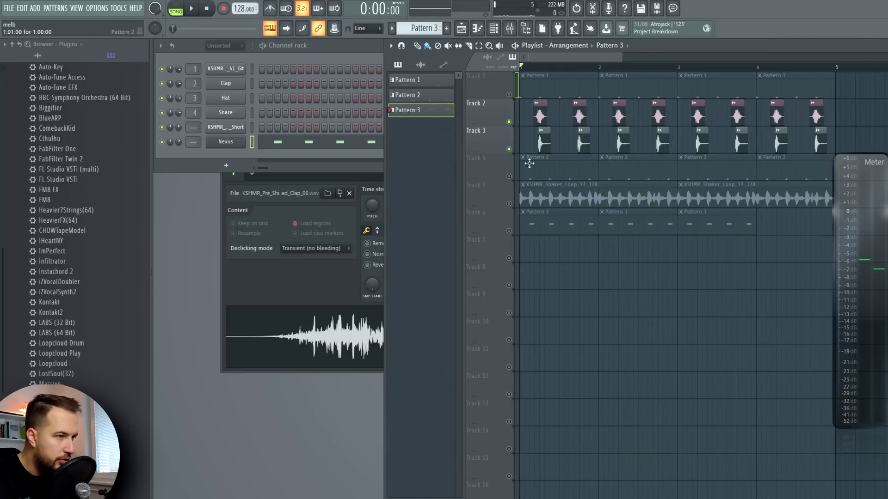
Step: Solo the open hat on Track 4 and set its channel volume to 60% during playback
left_click(509, 176, "ctrl")
key("space")
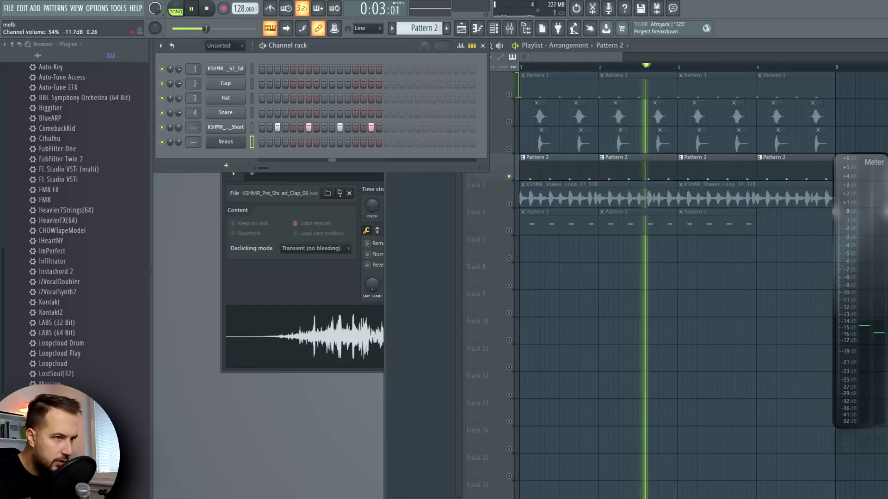
left_click_drag(178, 129, 178, 124)
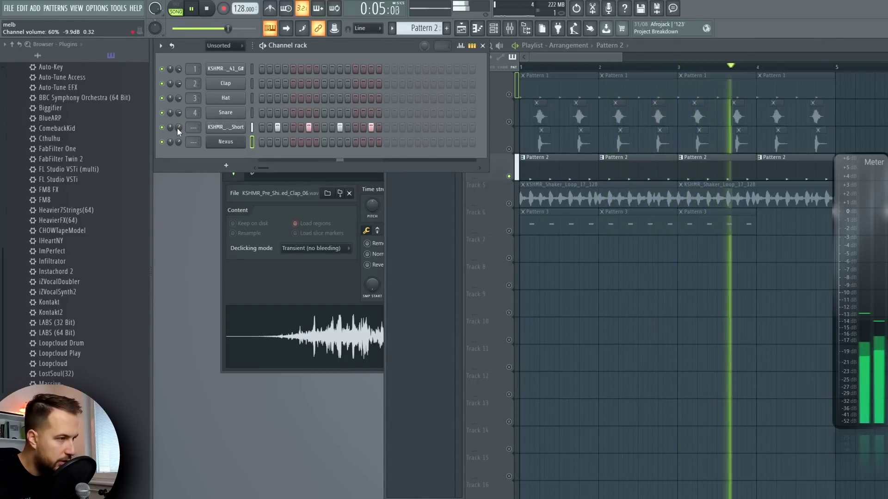
Step: Solo the shaker loop on Track 5 to check its level and turn all tracks back on
right_click(509, 204)
key("space")
right_click(508, 204)
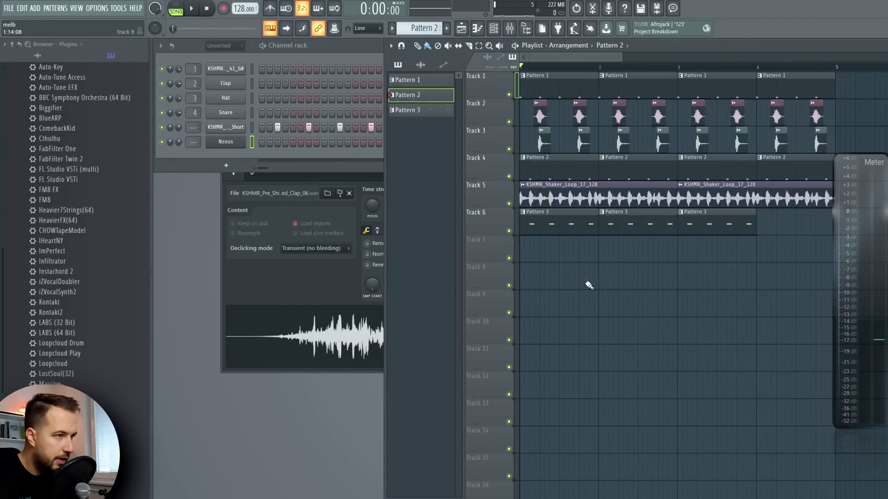
Step: Repeat Pattern 3 through bar 4 on Track 6, play the arrangement back and extend all tracks through bar 8
key("space")
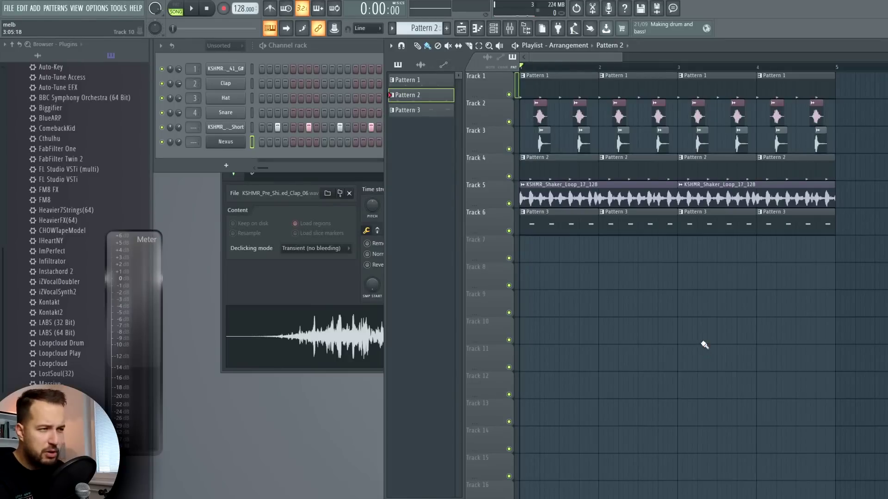
key("space")
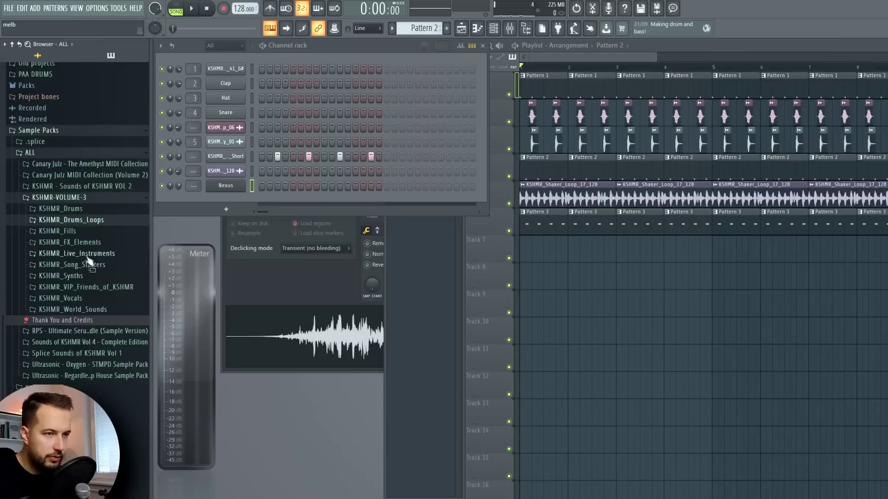
Step: Add KSHMR_Exhaust_05 from the white noise effects' KSHMR_Exhausts folder at bar 1 of Track 7
left_click(88, 244)
left_click(108, 379)
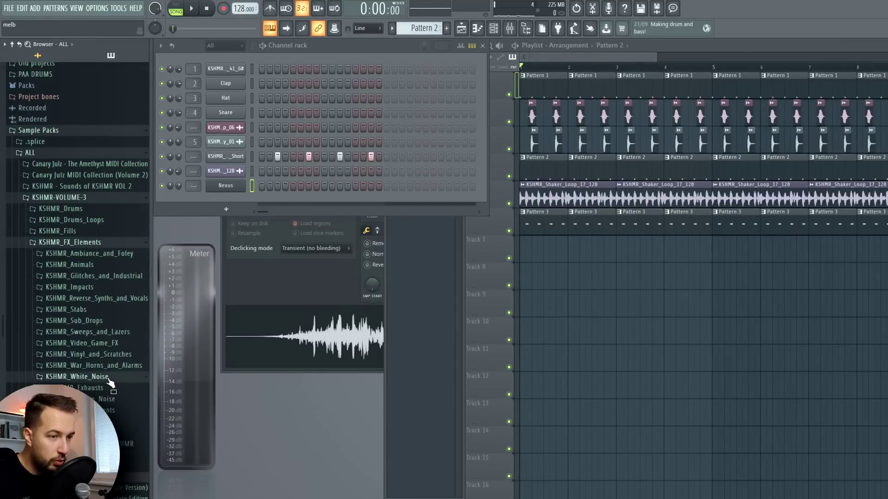
left_click_drag(113, 403, 557, 244)
Step: Lower the KSHMR_Exhaust_05 clip's volume to 43% and play it with the arrangement
double_click(558, 244)
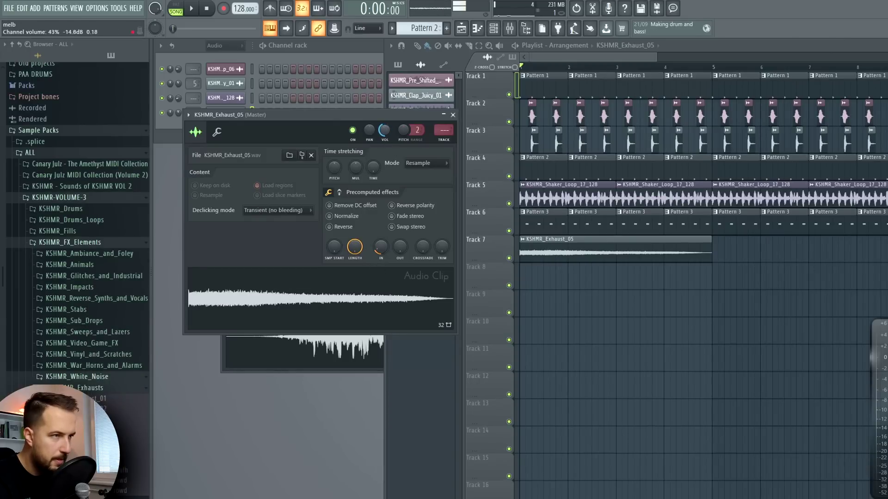
key("space")
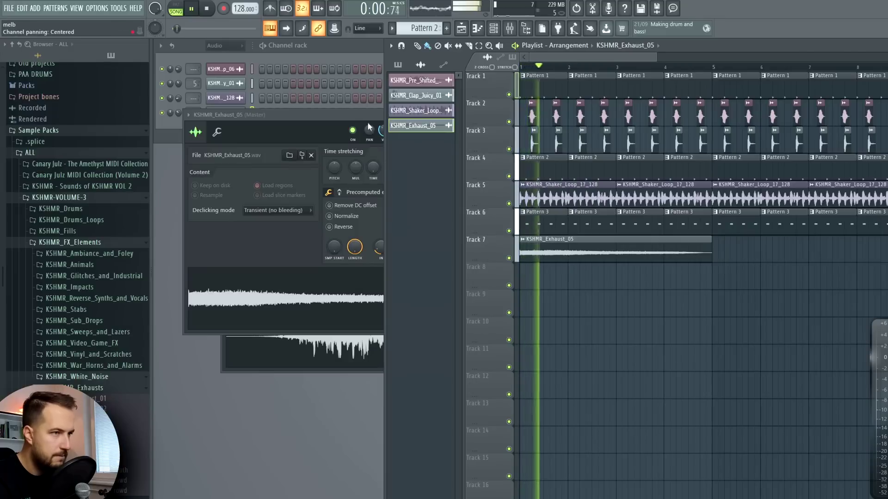
left_click(453, 115)
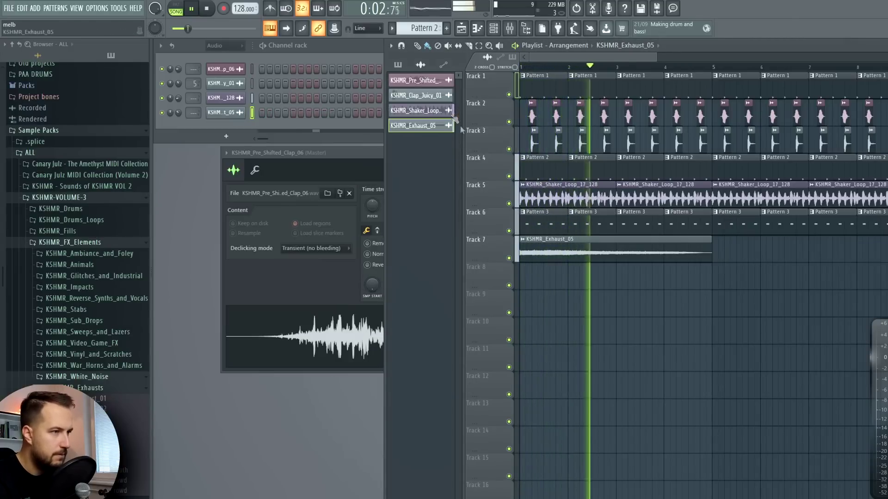
key("space")
Step: Transpose the four Nexus bass notes up one semitone to G#4 and check the key of the kick sample
double_click(550, 218)
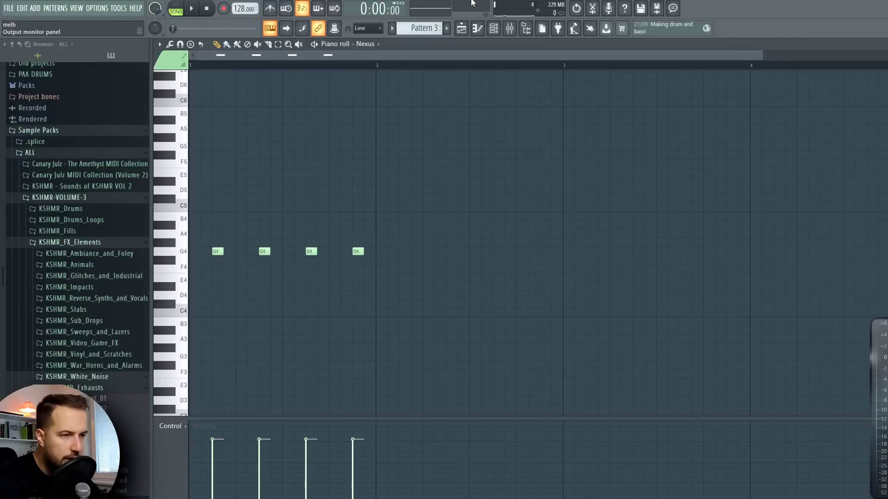
key("shift+Up")
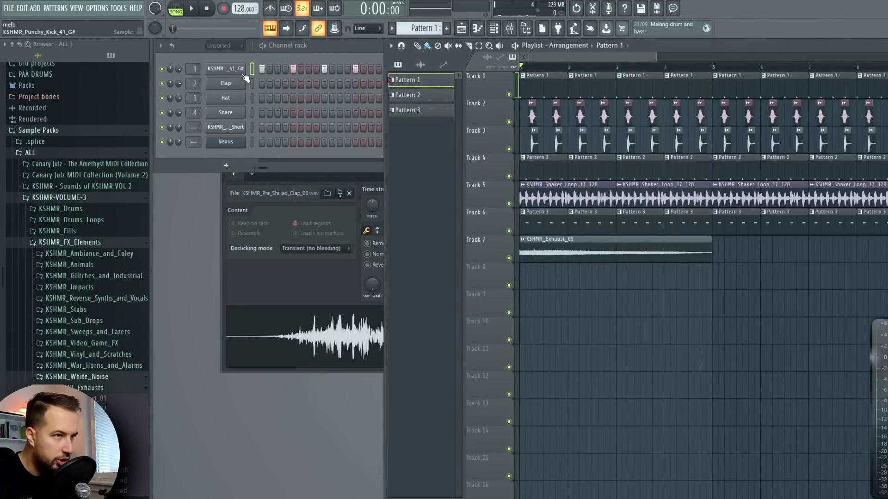
left_click(225, 69)
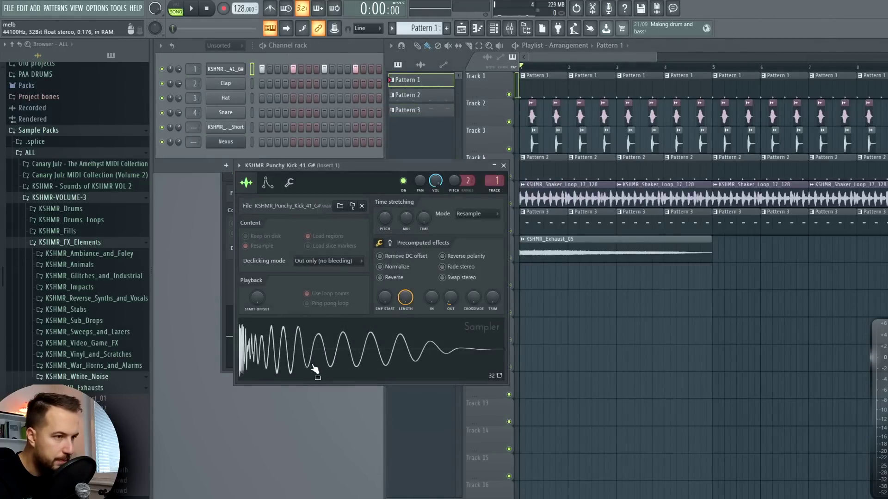
left_click(503, 165)
left_click(377, 178)
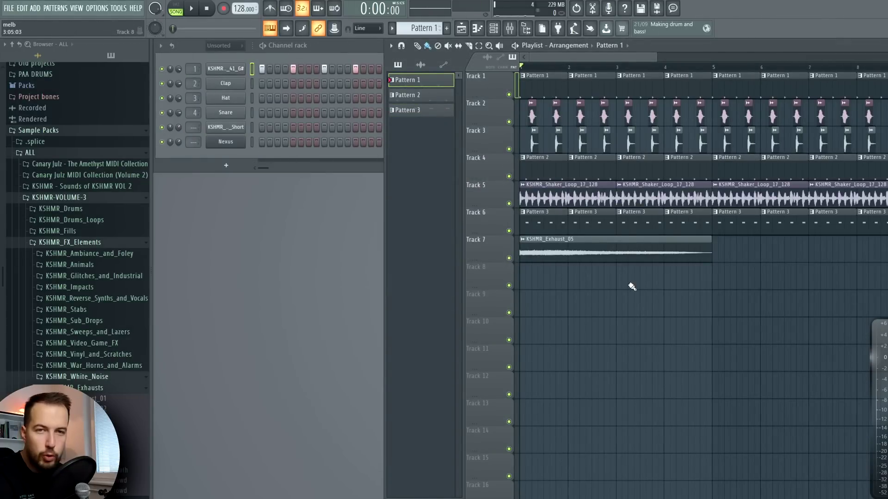
Step: Play back the arrangement with the transposed bass and place another KSHMR_Exhaust_05 clip at bar 5 of Track 8
left_click(551, 214)
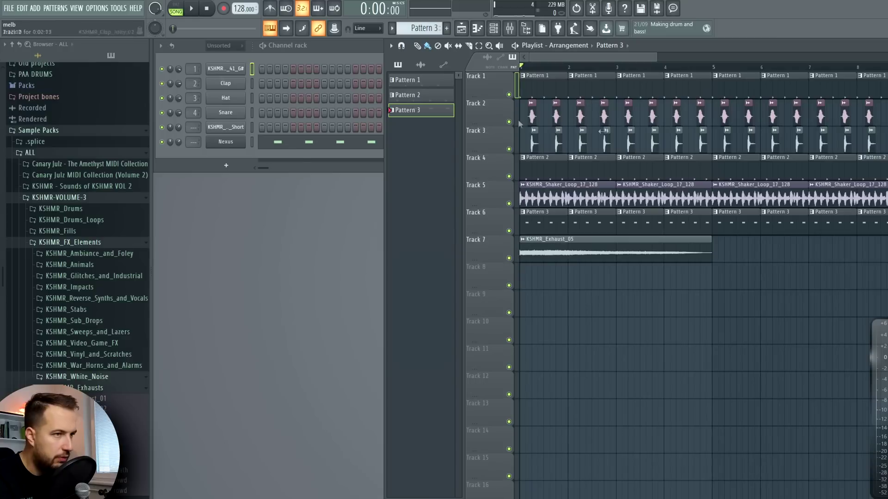
key("space")
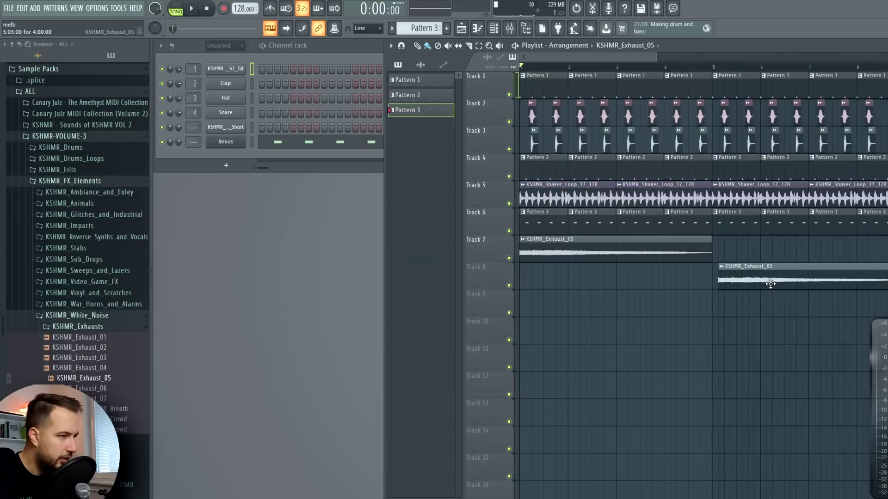
left_click_drag(770, 284, 735, 271)
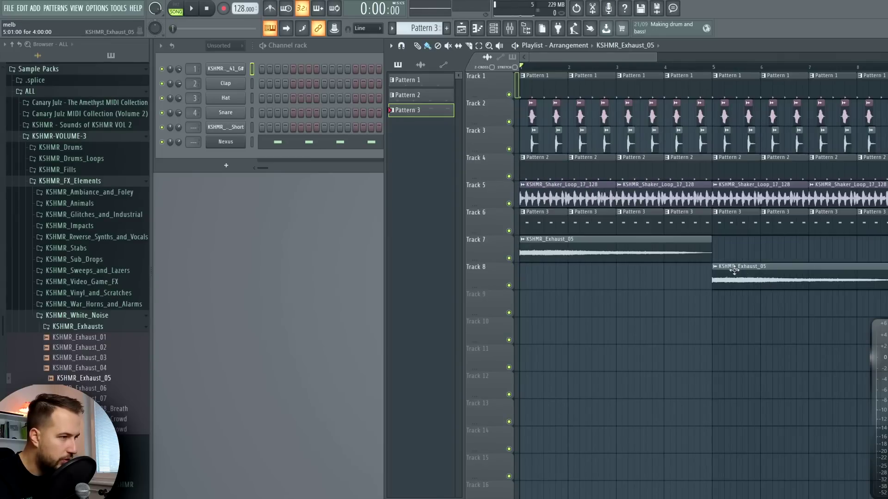
Step: Make the KSHMR_Exhaust_05 clip at bar 5 of Track 8 unique, reverse it and lower its volume
left_click(716, 269)
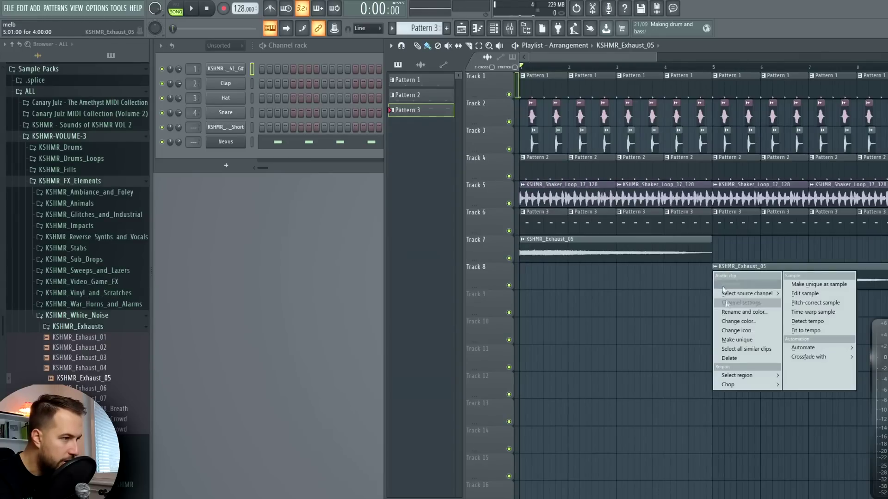
left_click(736, 340)
left_click(342, 239)
mouse_move(396, 142)
left_mouse_down()
mouse_move(397, 162)
mouse_move(397, 154)
left_mouse_up()
left_click(465, 128)
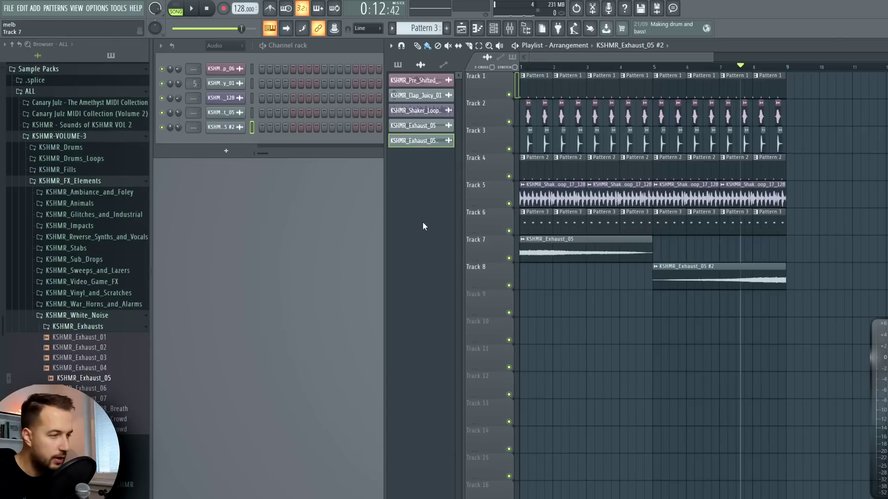
Step: Add KSHMR_Stab_20_G# from the KSHMR_Stabs folder at bar 1 of Track 9
left_click(218, 56)
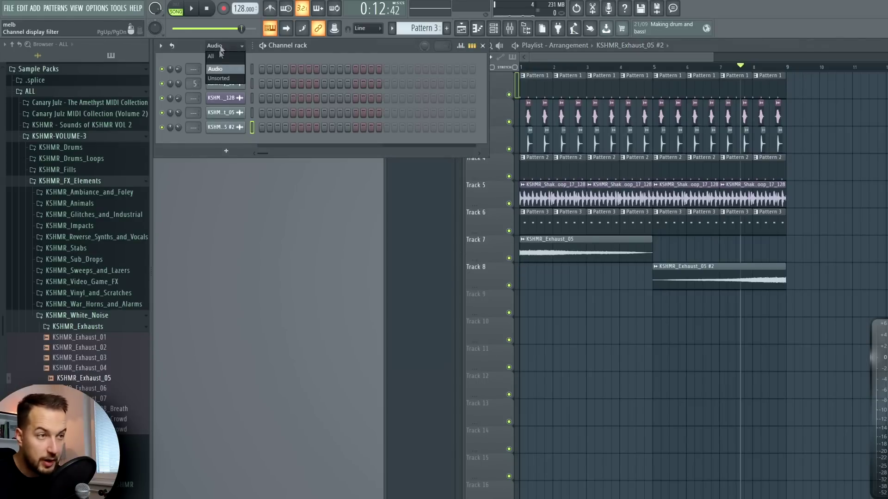
left_click(88, 315)
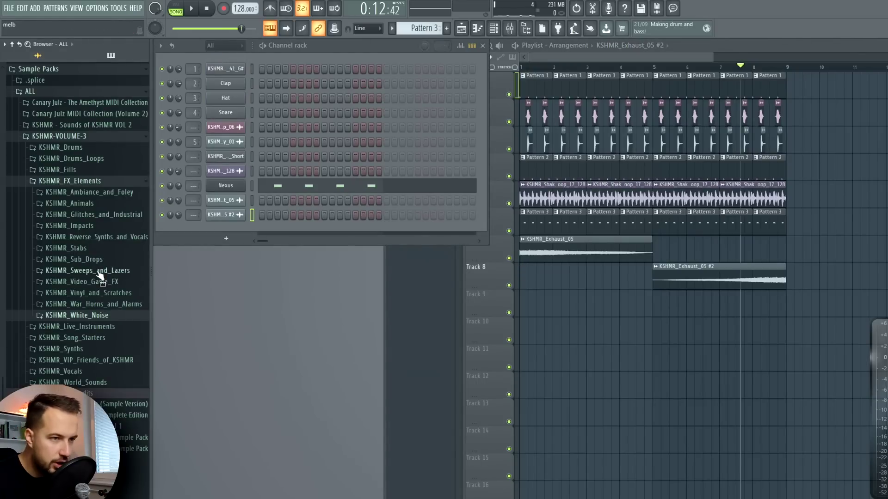
left_click(84, 248)
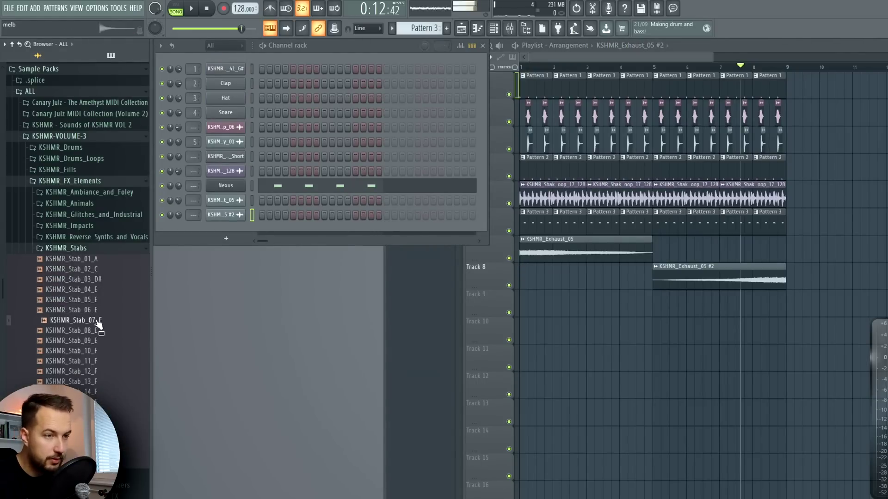
left_click(94, 372)
left_click_drag(111, 454, 524, 305)
Step: Play the arrangement from the start with the stab clip and assign the stab's channel to a free mixer track
double_click(550, 308)
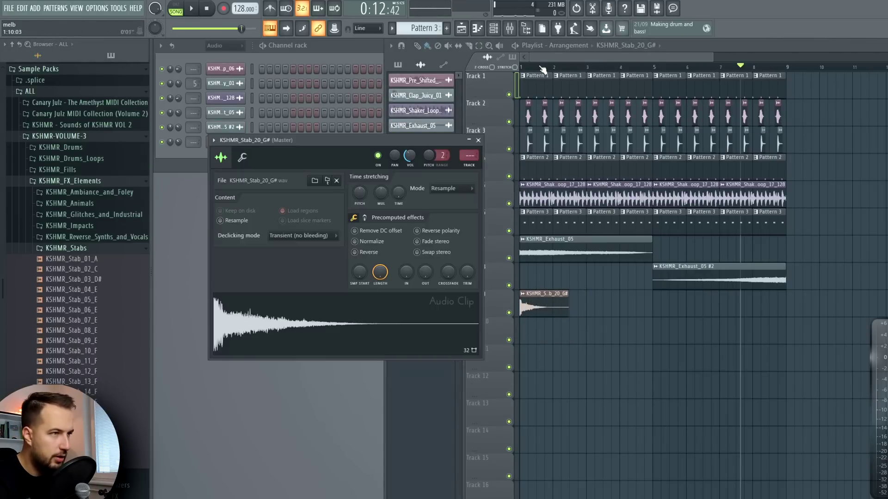
left_click(525, 66)
key("space")
key("space")
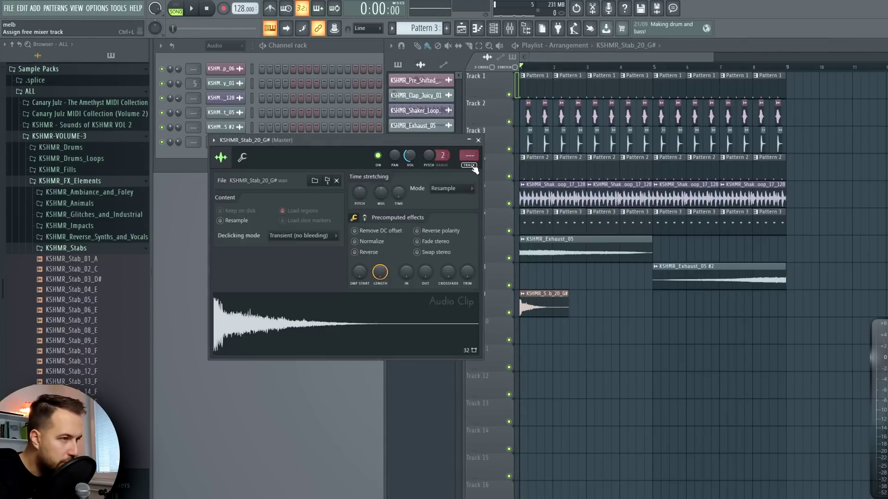
key("ctrl+l")
Step: Set up mixer insert 7 as a red track named SD with Kickstart in its first effect slot
left_click(351, 231)
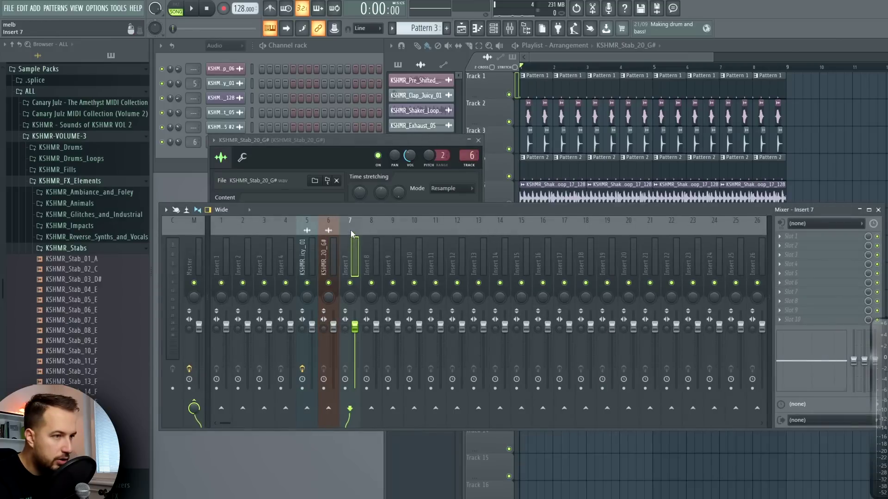
right_click(350, 231)
left_click(379, 225)
type("S")
left_click(370, 214)
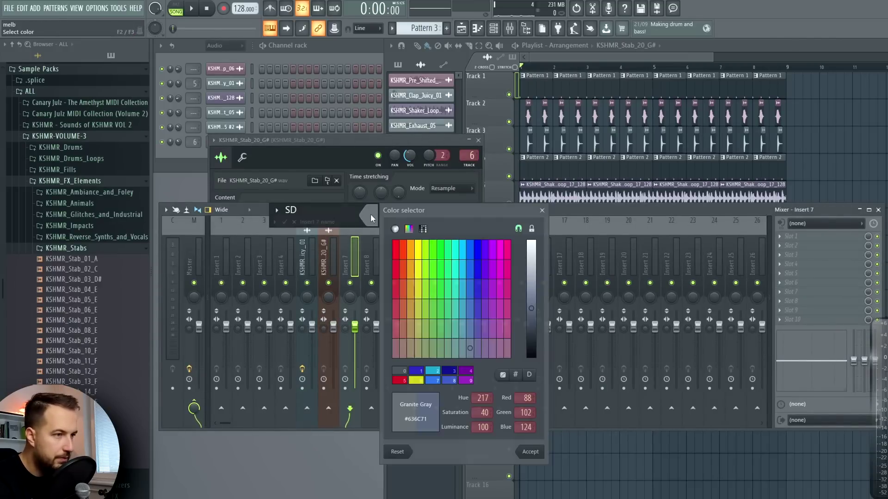
left_click(402, 247)
key("Return")
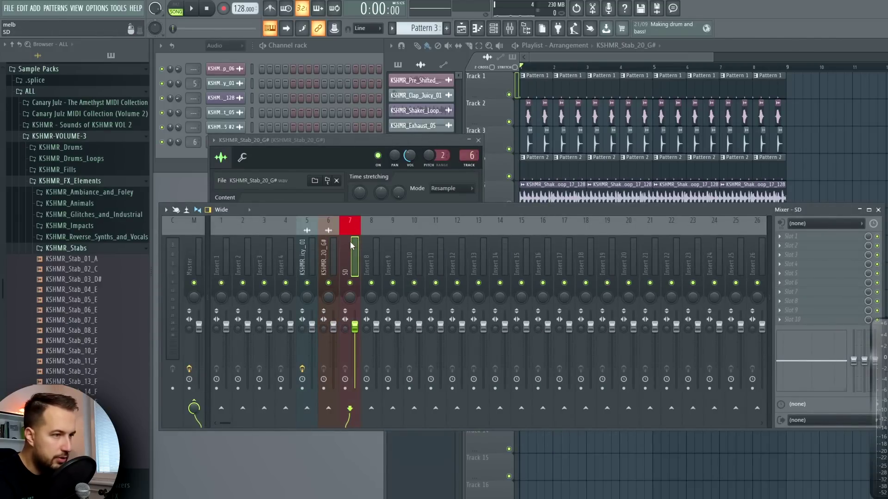
left_click(791, 236)
left_click(636, 48)
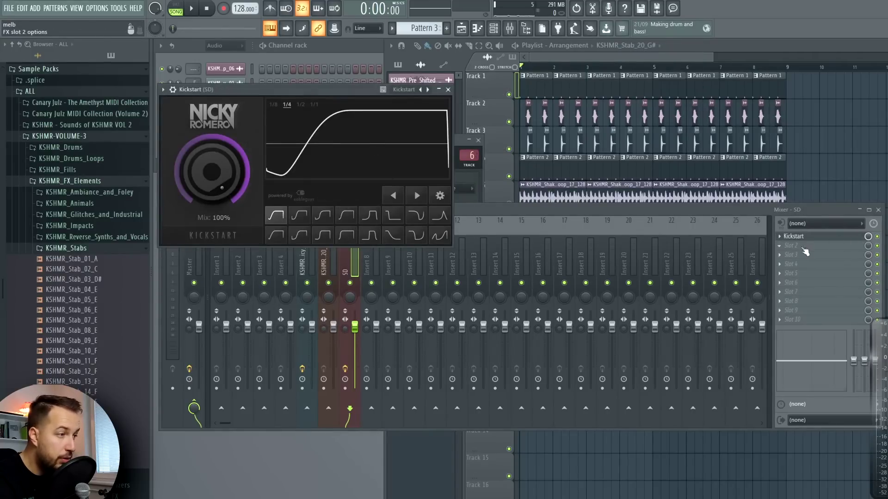
Step: Try Fruity Love Philter with the Sidechain Classic Smooth preset in the SD track's second effect slot and remove it
left_click(792, 251)
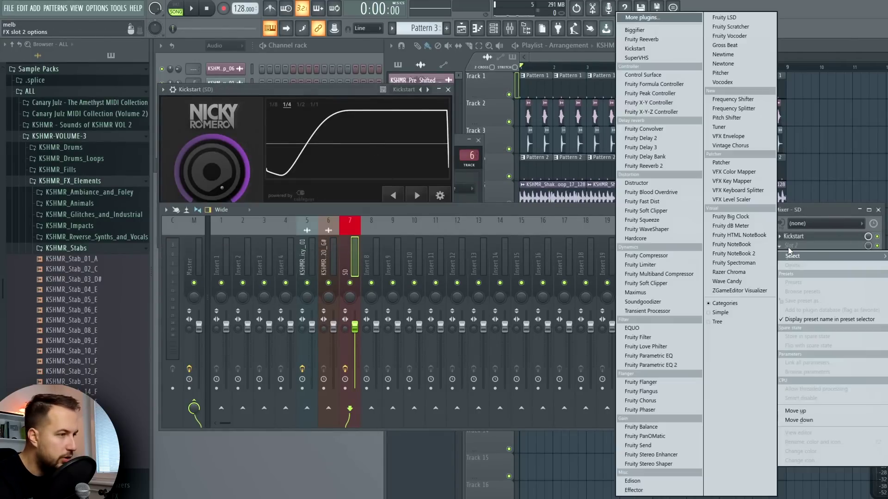
left_click(656, 347)
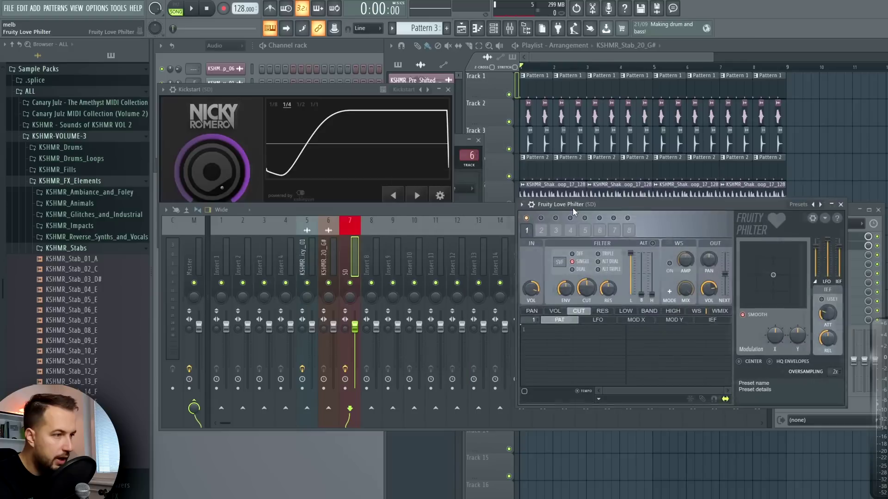
left_click_drag(569, 208, 325, 249)
left_click(269, 247)
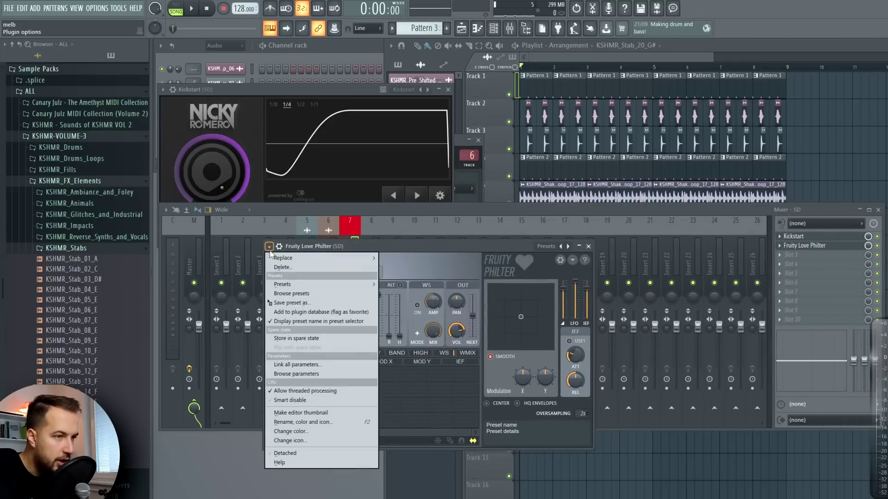
mouse_move(346, 285)
left_click(418, 44)
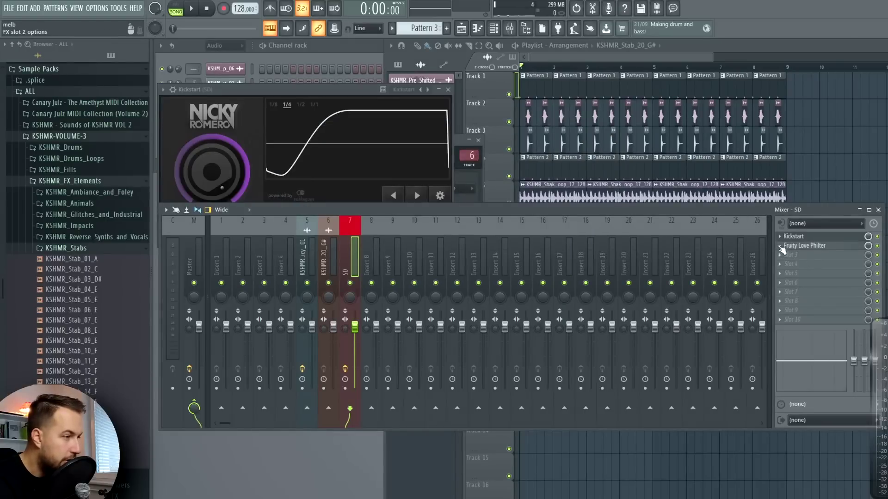
left_click(782, 248)
left_click(795, 266)
left_click(500, 290)
key("F12")
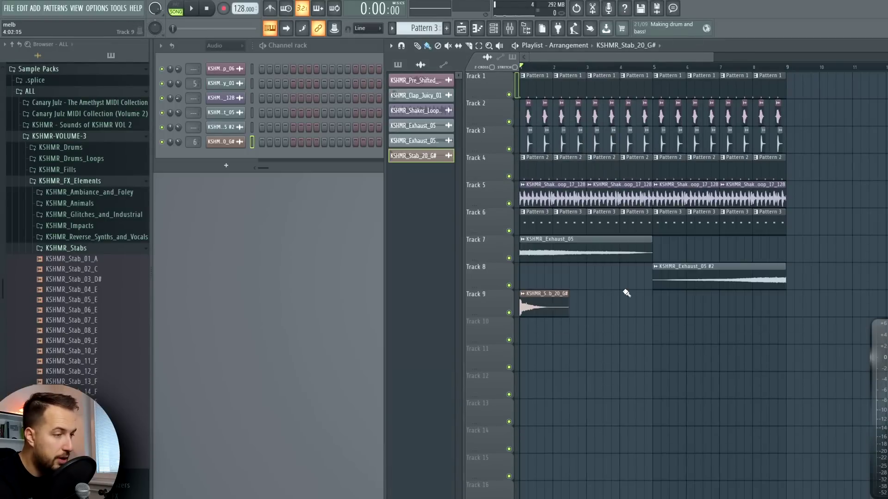
Step: Route the KSHMR_Stab_20_G# mixer track only to the SD track
double_click(551, 300)
key("F9")
left_click_drag(399, 143, 460, 115)
key("Escape")
left_click(220, 143)
left_click(331, 233)
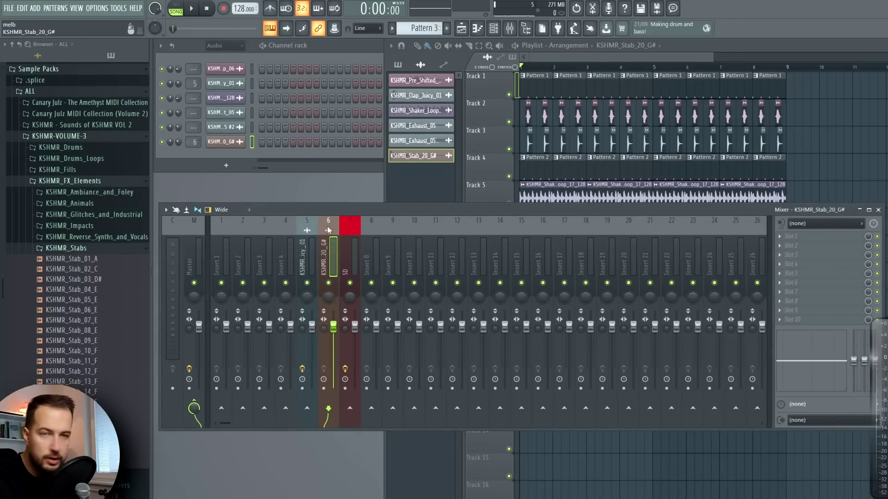
right_click(353, 412)
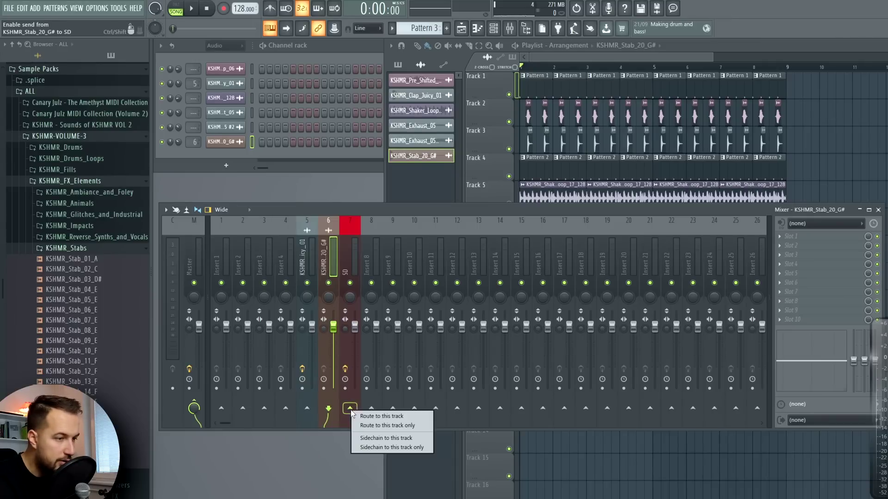
left_click(388, 426)
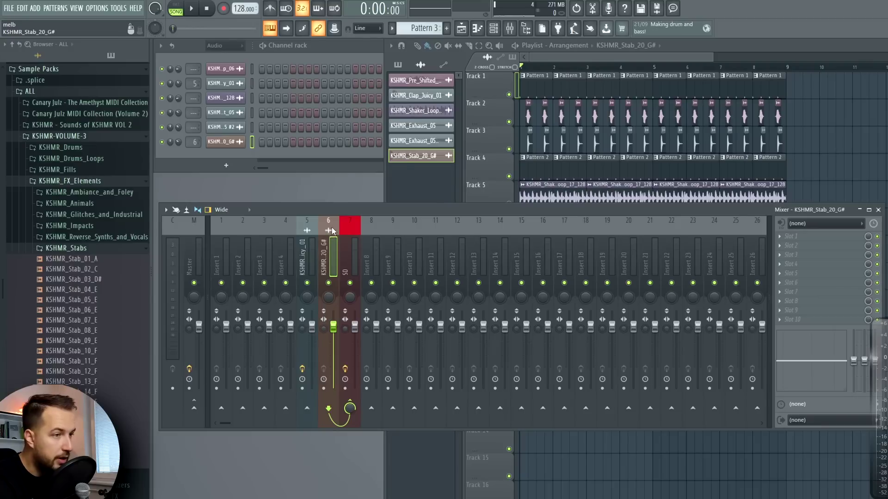
Step: Examine the Kickstart settings on the SD mixer track
left_click(841, 243)
key("Escape")
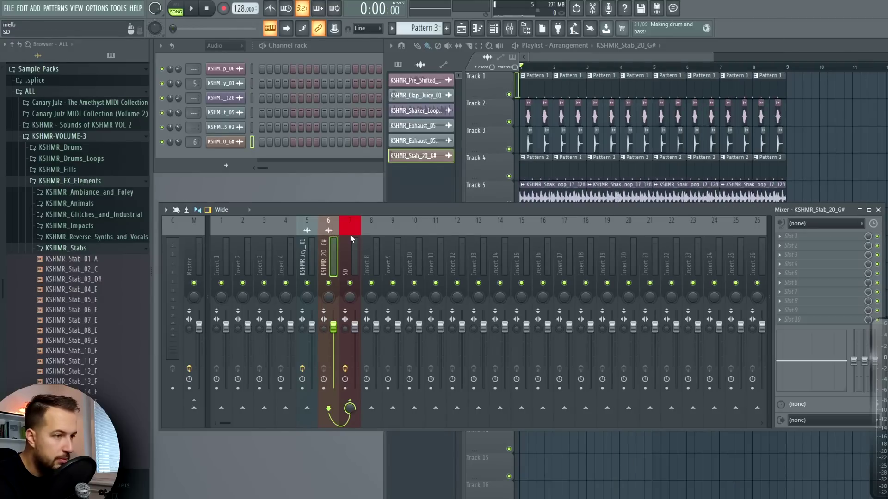
left_click(351, 234)
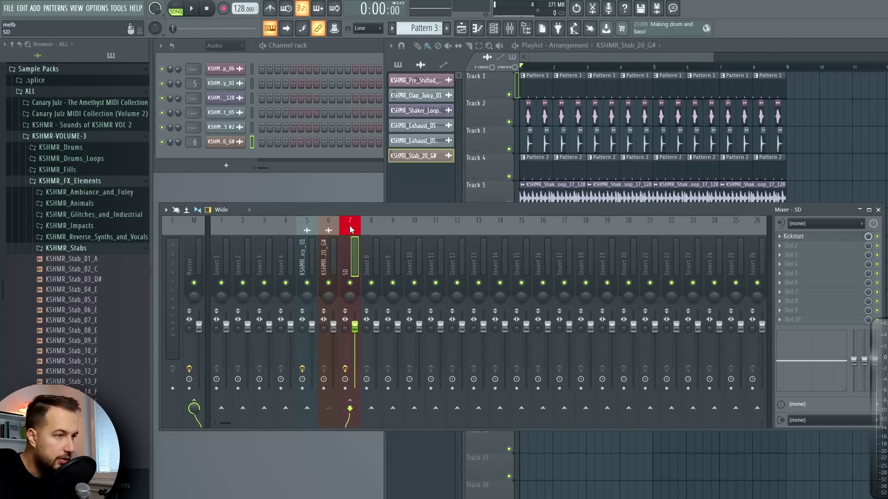
left_click(797, 237)
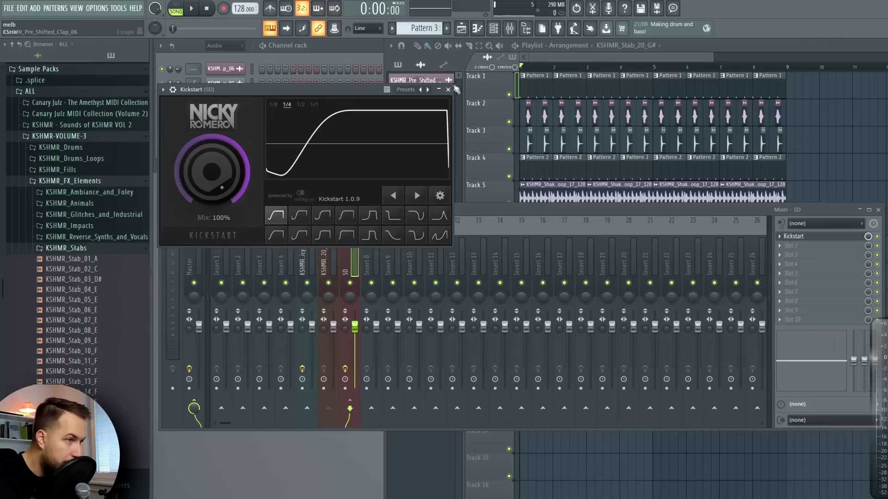
left_click(455, 88)
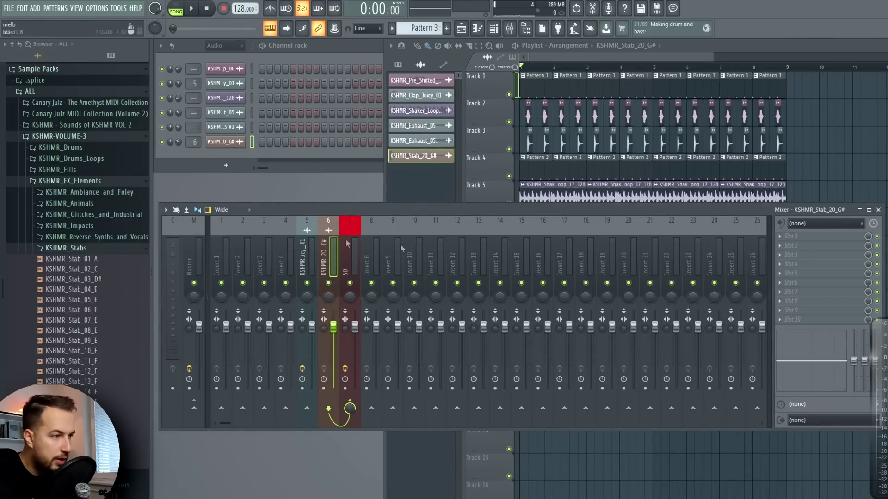
Step: Load Fruity Reeverb in the first effect slot of the KSHMR_Stab_20_G# mixer track and close the mixer
left_click(786, 237)
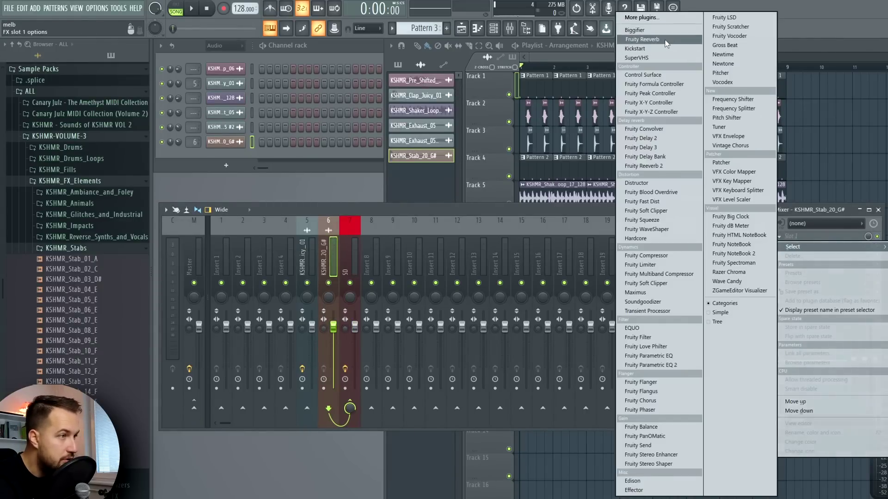
left_click(666, 40)
left_click(395, 165)
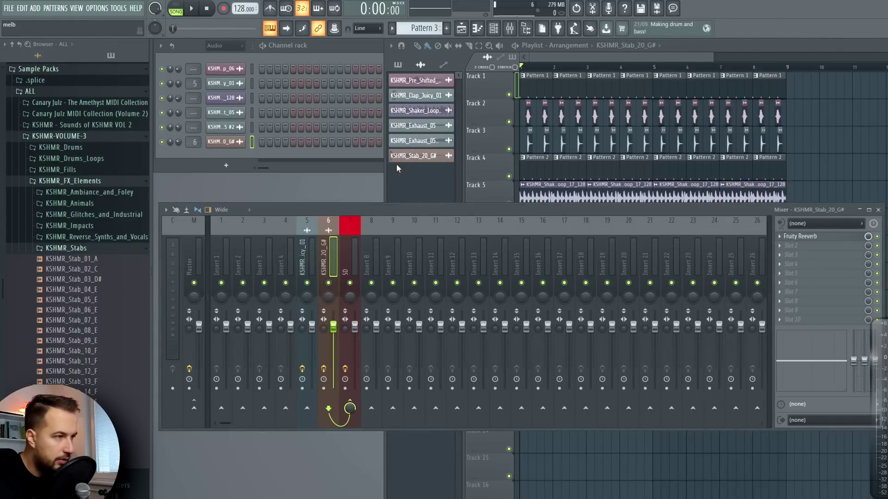
left_click(878, 209)
Step: Play the arrangement and place further KSHMR_Stab_20_G# clips at bars 3, 5 and 7 of Track 9
key("space")
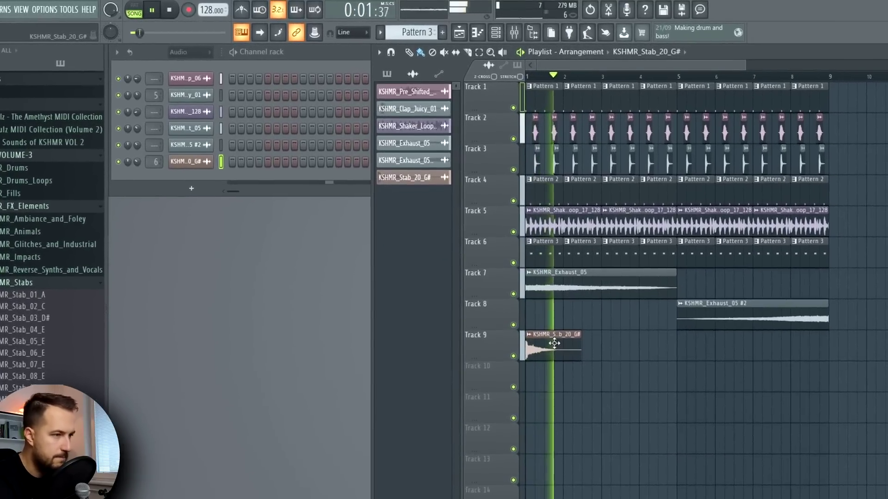
left_click(623, 343)
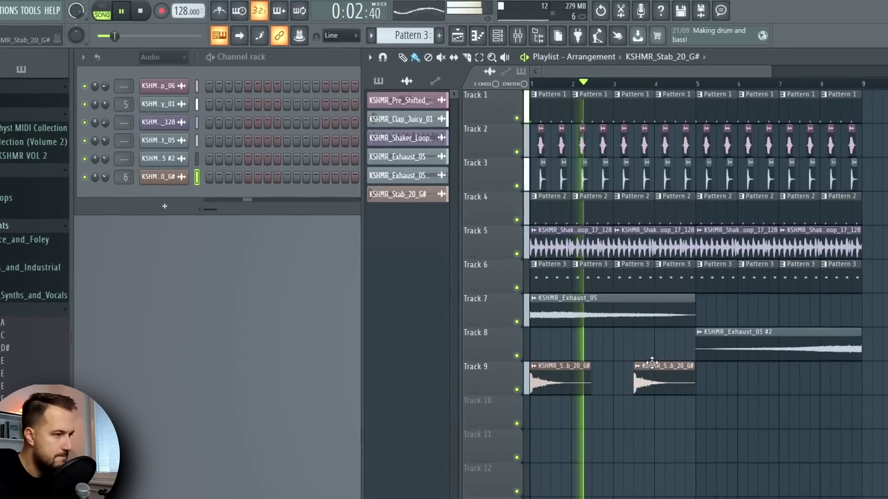
left_click_drag(637, 376, 724, 384, "shift")
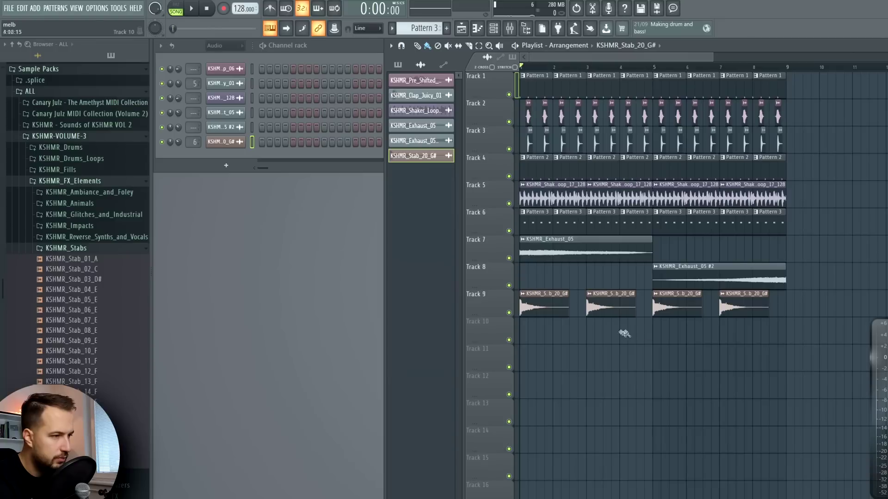
Step: Place a KSHMR_Stab_20_G# clip at bar 4 of Track 10, make it unique and reverse it
left_click(624, 333)
left_click(622, 321)
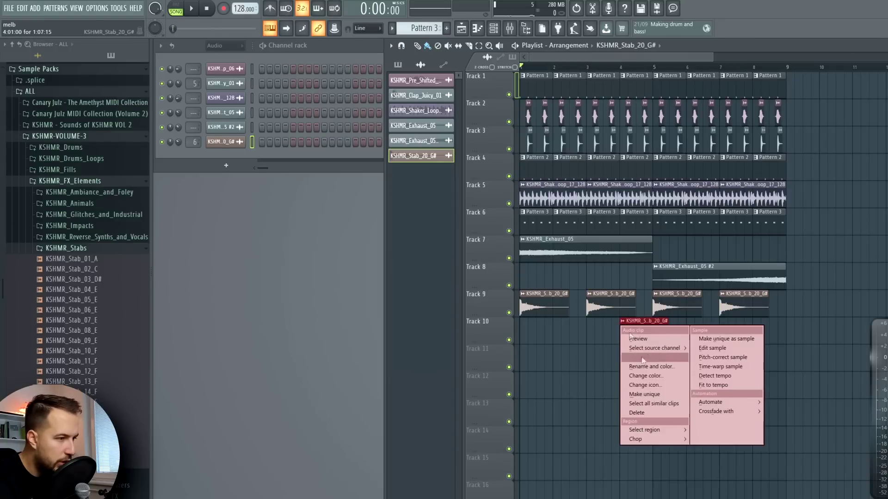
left_click(647, 396)
double_click(640, 342)
left_click(388, 267)
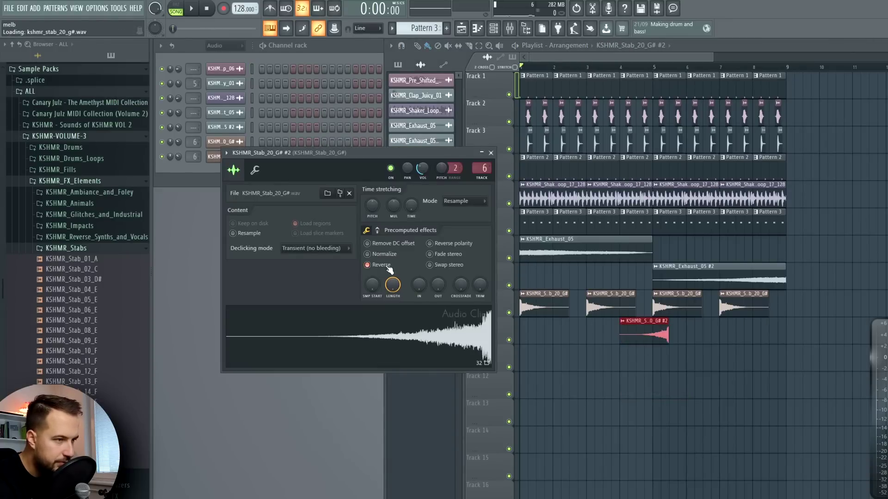
left_click(491, 152)
Step: Align the reversed stab on Track 10 to end at bar 5 and add a copy ending at bar 9
left_click_drag(655, 339, 645, 337)
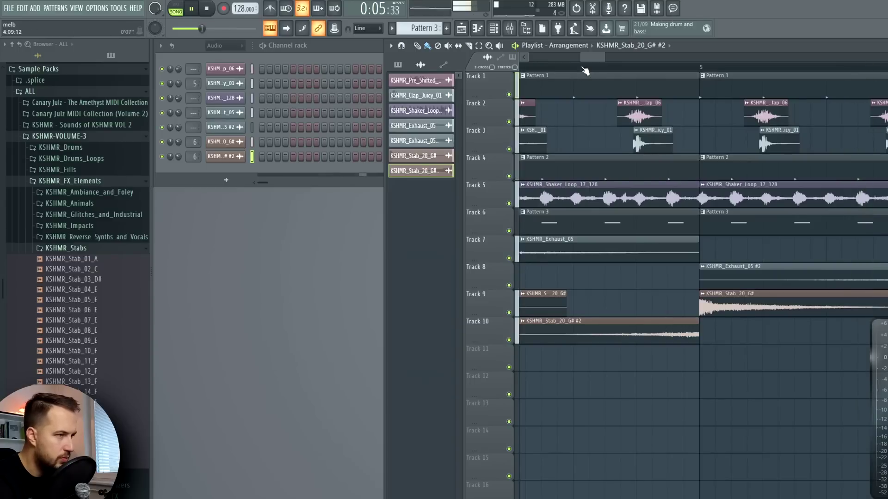
scroll(585, 69, "down", 1)
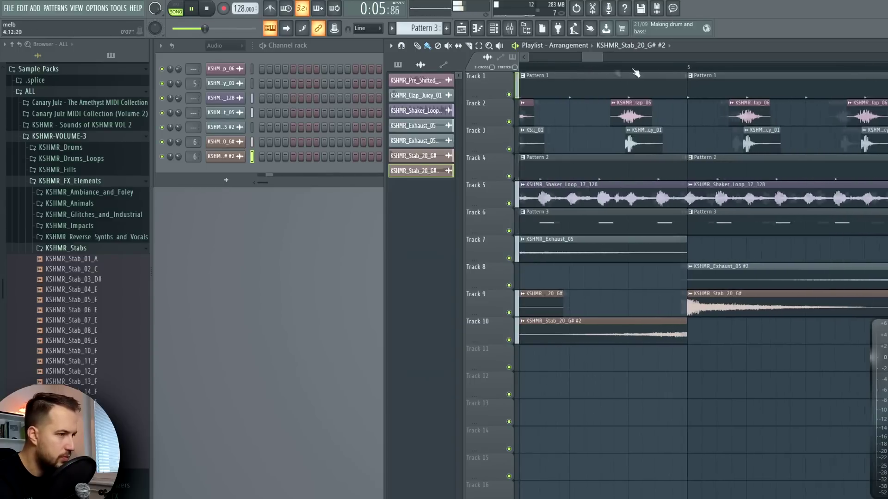
scroll(616, 73, "up", 2)
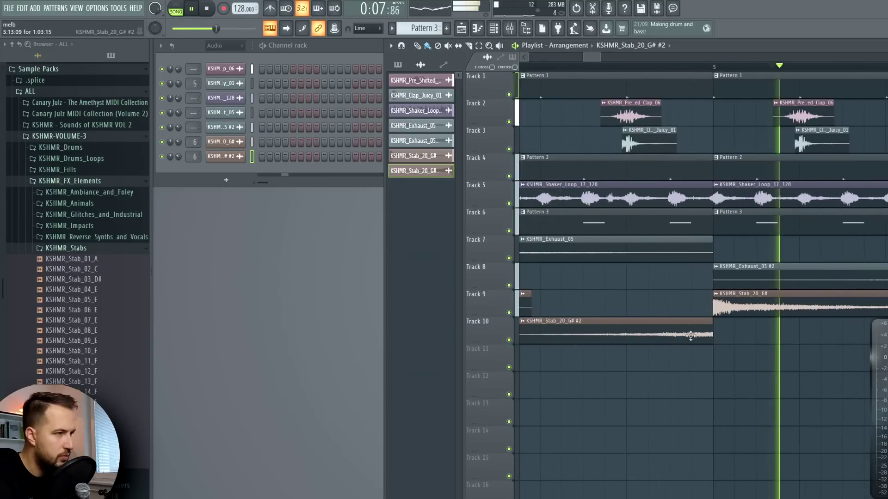
scroll(657, 336, "down", 4)
left_click_drag(637, 334, 775, 339, "shift")
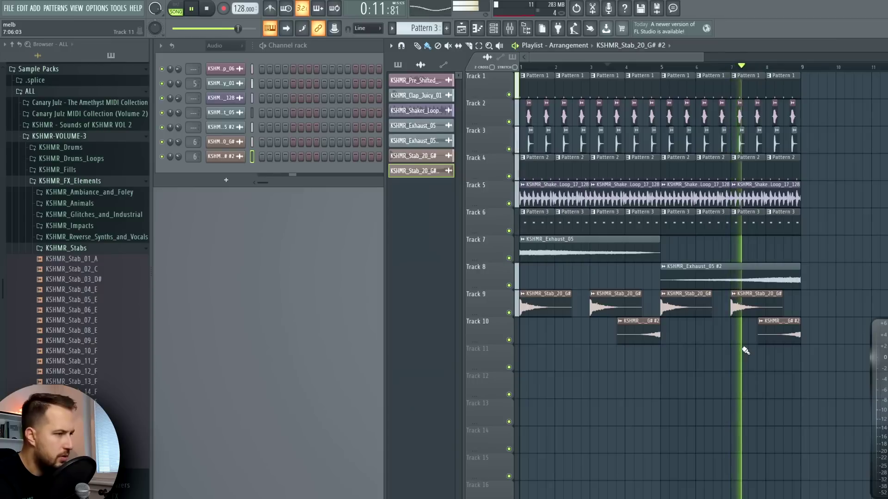
Step: Lower the reversed stab's channel volume to 40% while the arrangement plays
double_click(638, 335)
left_click_drag(421, 168, 422, 172)
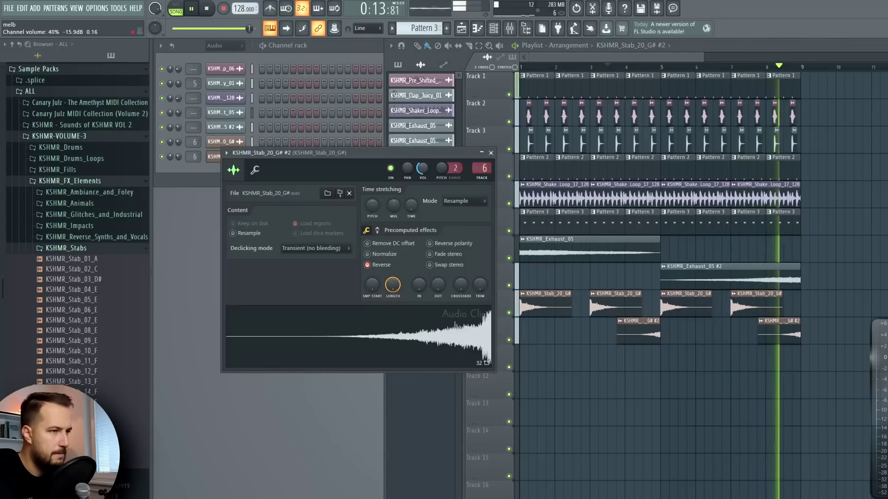
left_click(491, 152)
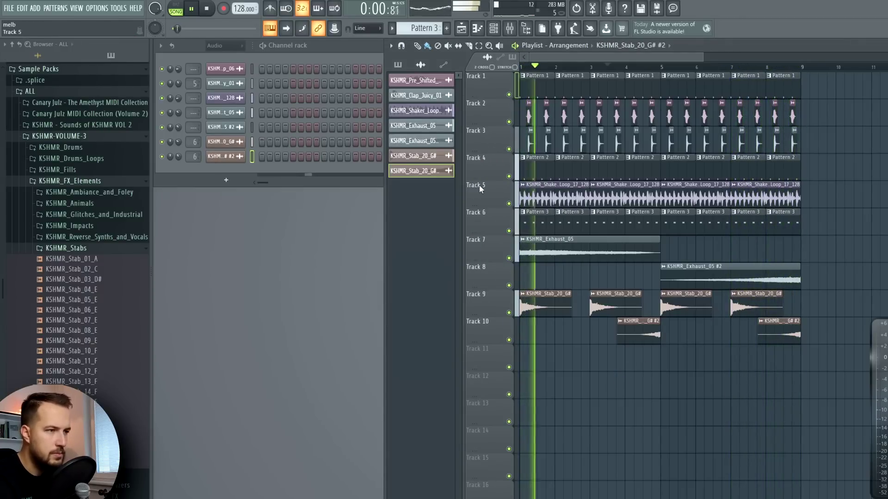
Step: Stop playback and show all channels in the channel rack
key("space")
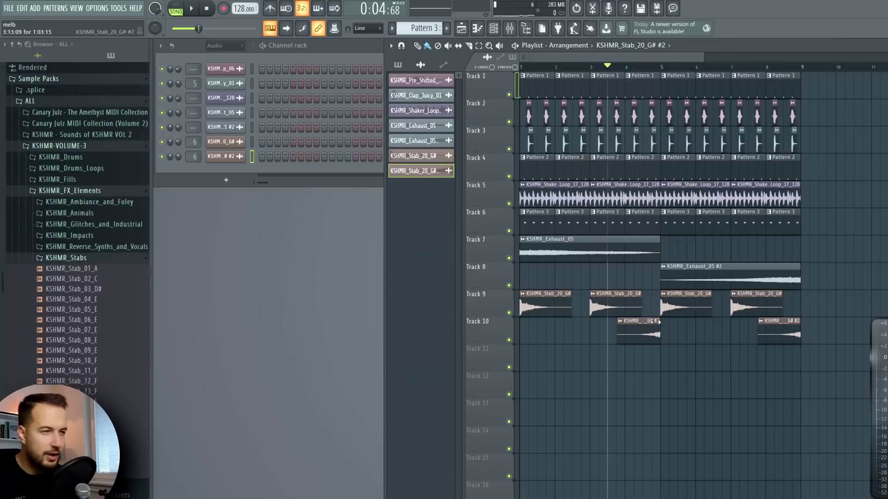
left_click(213, 48)
left_click(220, 56)
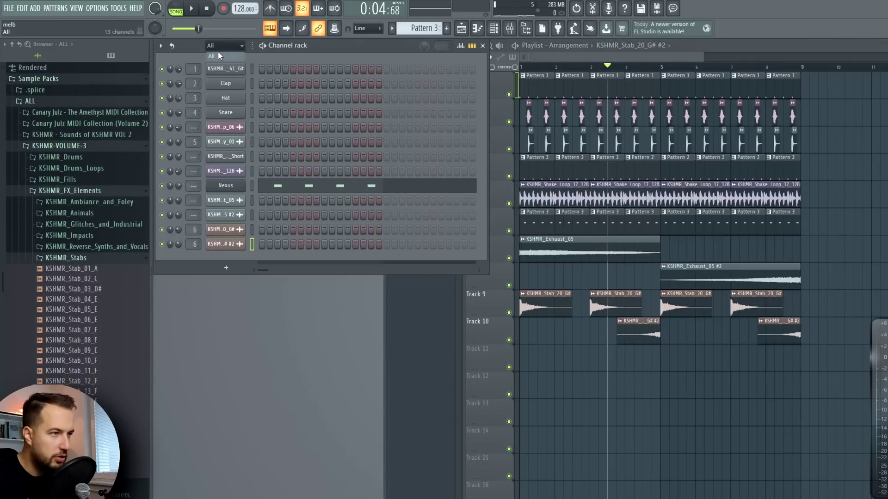
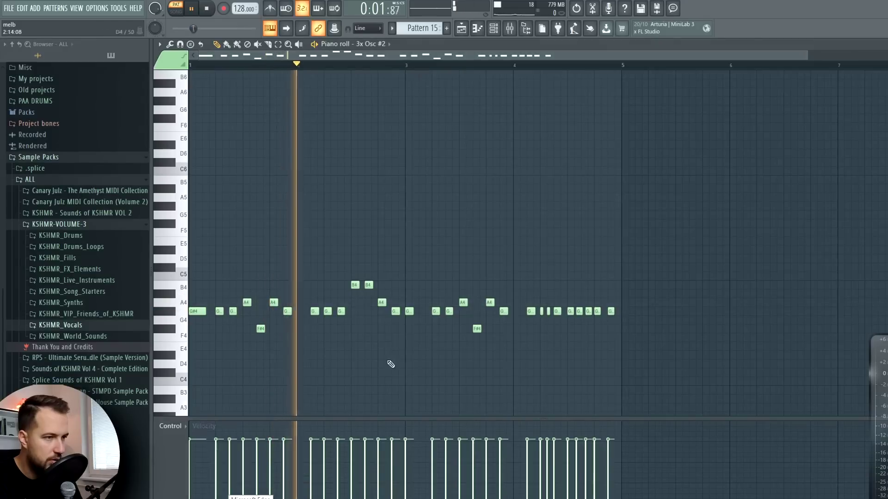
Step: Check the mixer routing and play back the Pattern 15 notes of 3x Osc #2
key("space")
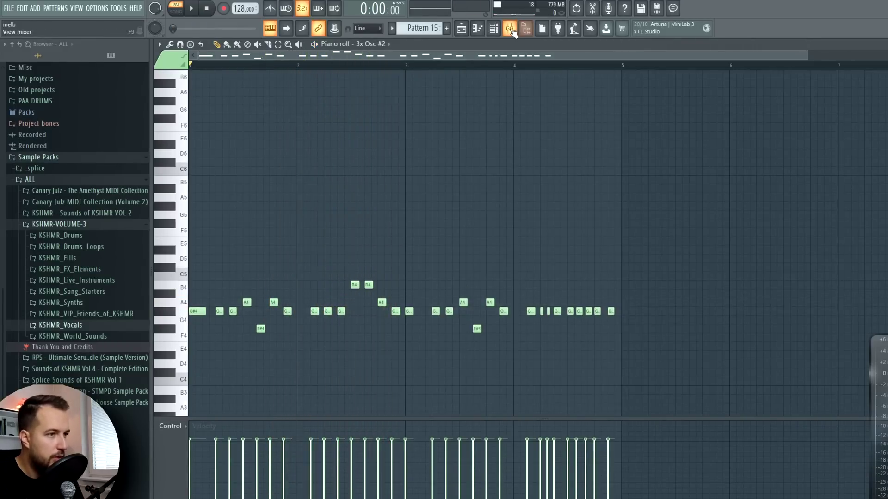
key("F9")
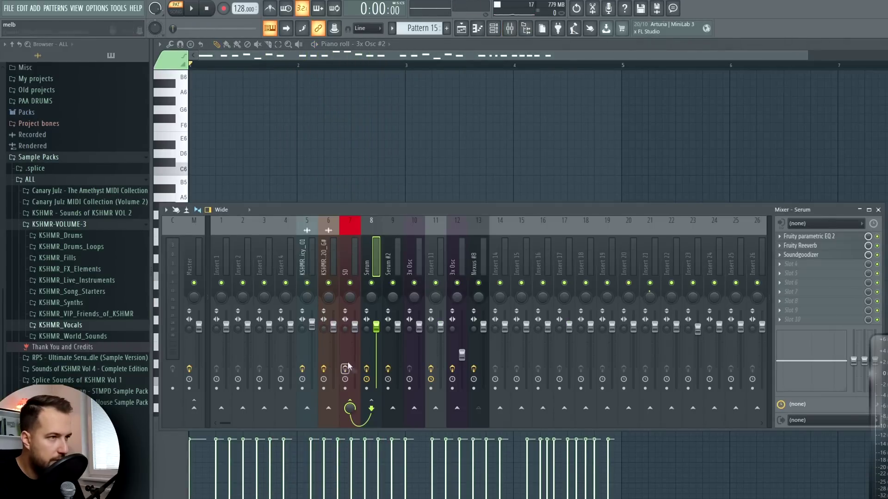
key("F9")
key("space")
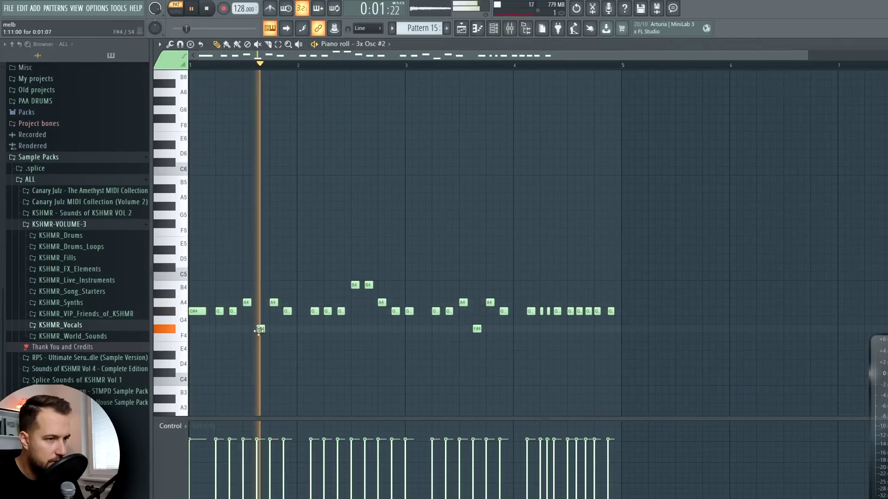
key("space")
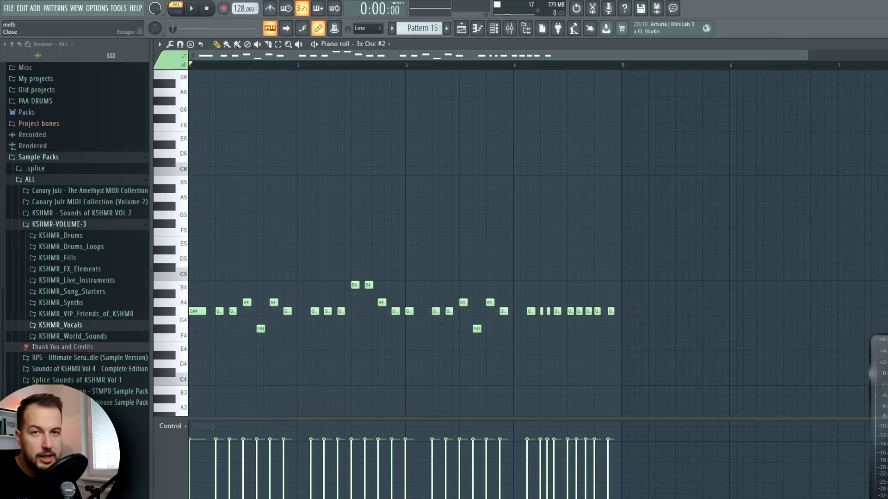
Step: Examine the 3x Osc #2 oscillator settings, volume envelope and filter type, and close the plugin
key("Escape")
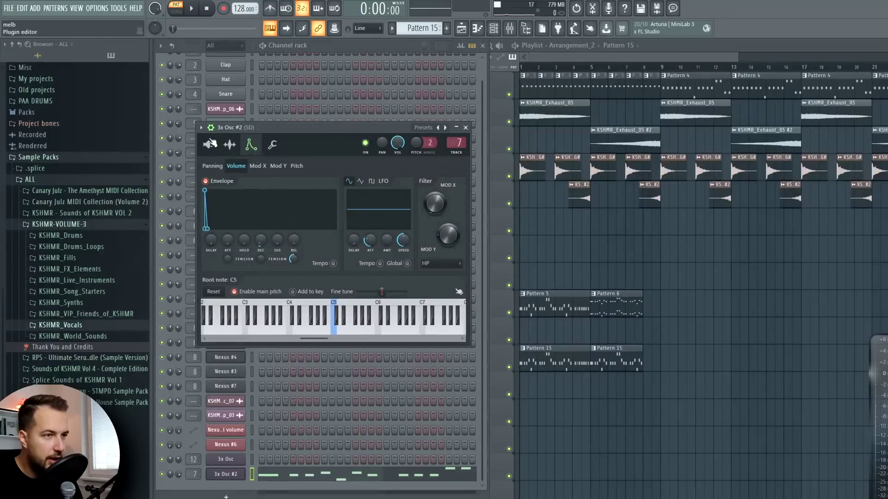
left_click(210, 144)
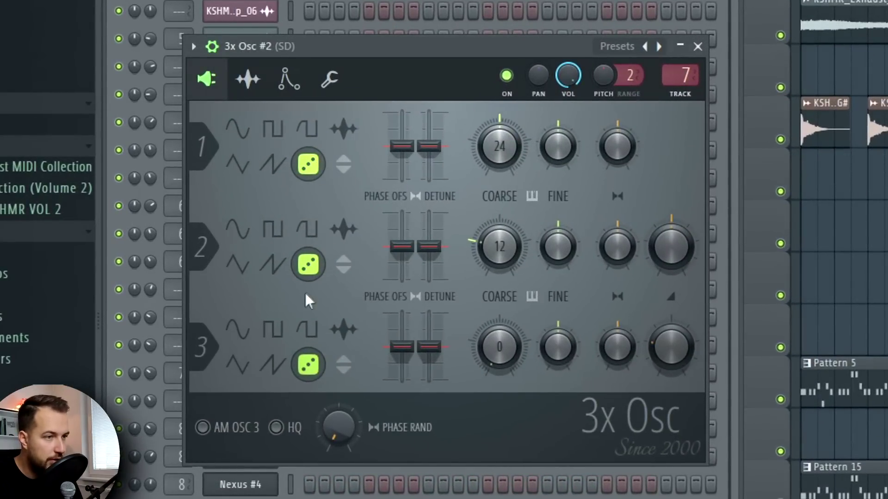
left_click(290, 81)
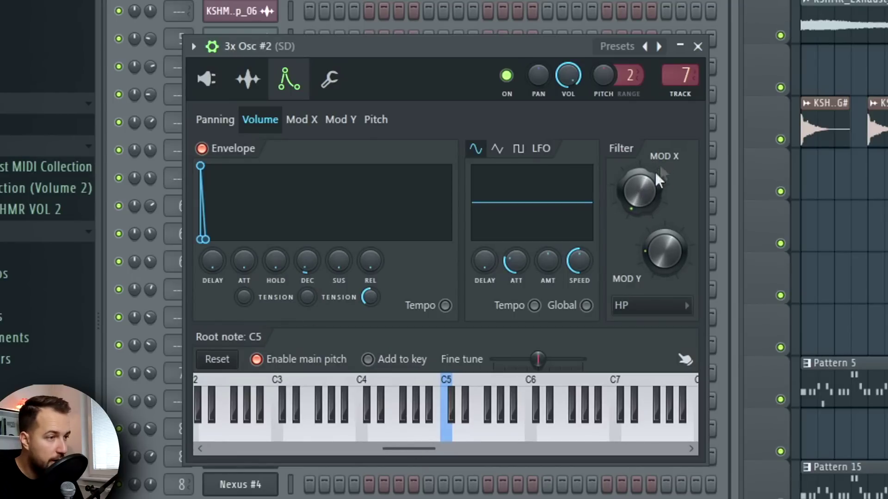
left_click(649, 305)
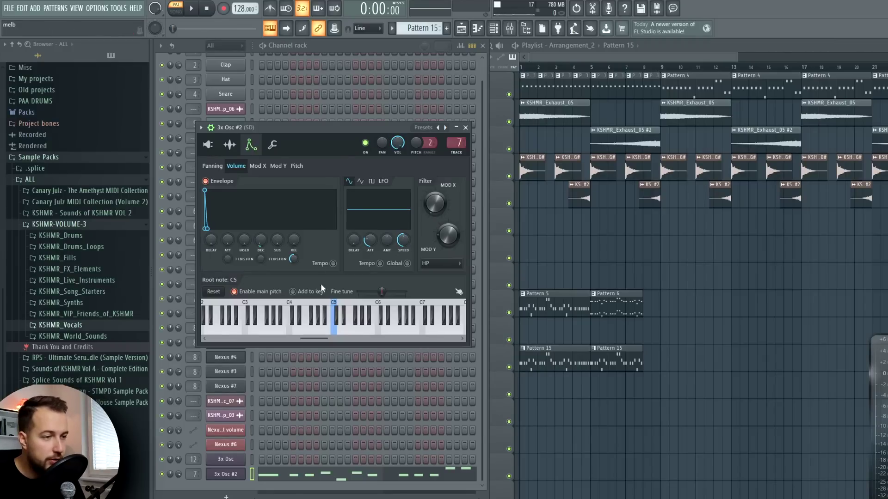
left_click(466, 127)
Step: Solo Tracks 14 and 16 and play the Pattern 5 and Pattern 15 melody layers together from bar 1
left_click(525, 68)
right_click(508, 313)
left_click(509, 367)
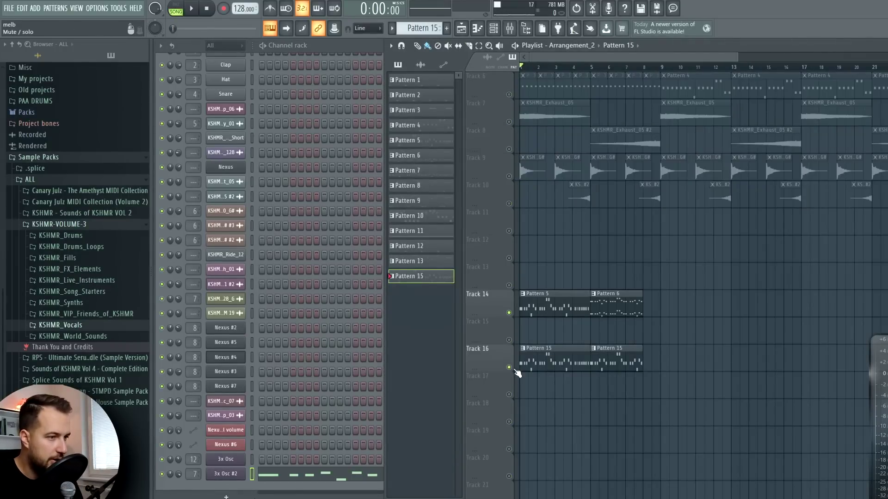
key("space")
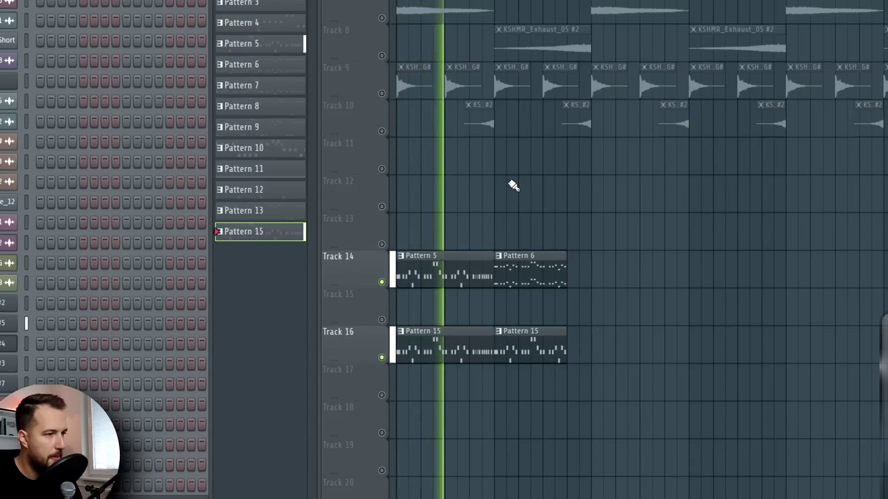
key("space")
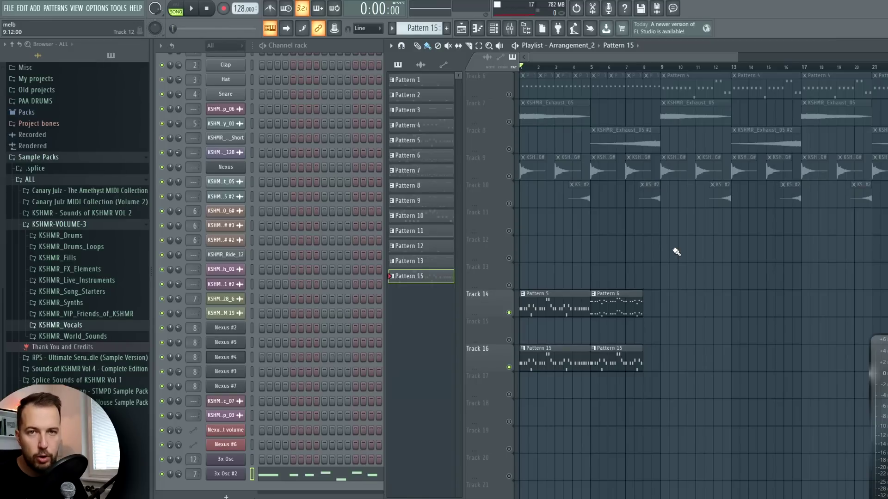
Step: Play the arrangement's melody section and check its channels in the mixer
scroll(601, 208, "up", 5)
key("space")
scroll(552, 153, "down", 5)
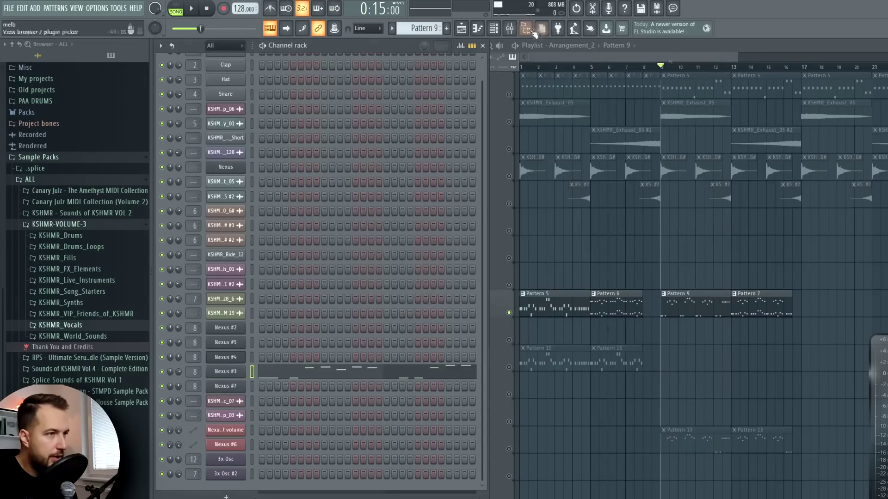
key("F9")
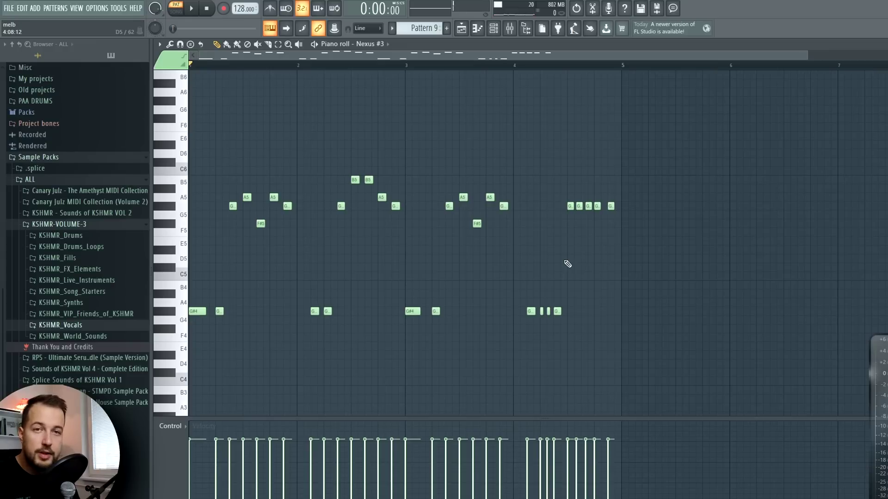
Step: Try raising the low G#4 notes of Nexus #3 in Pattern 9 by one octave, and move them back down
left_click_drag(646, 272, 190, 369)
key("ctrl+Up")
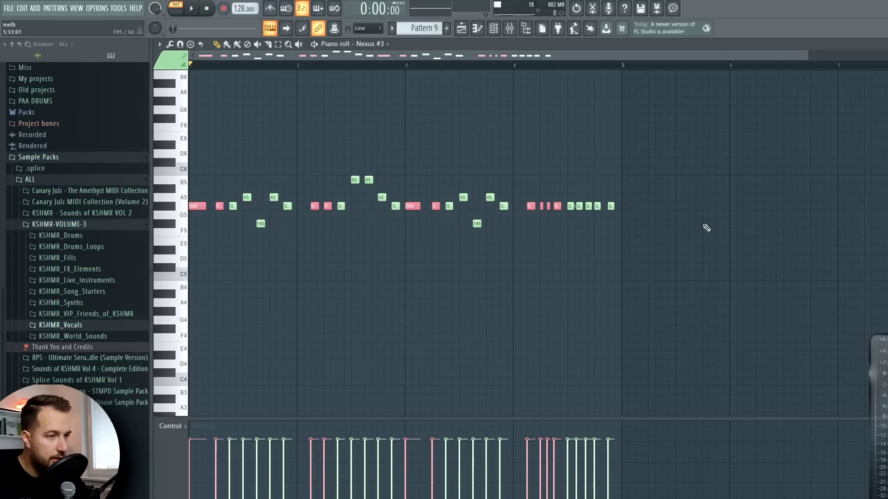
key("ctrl+Down")
key("ctrl+d")
key("space")
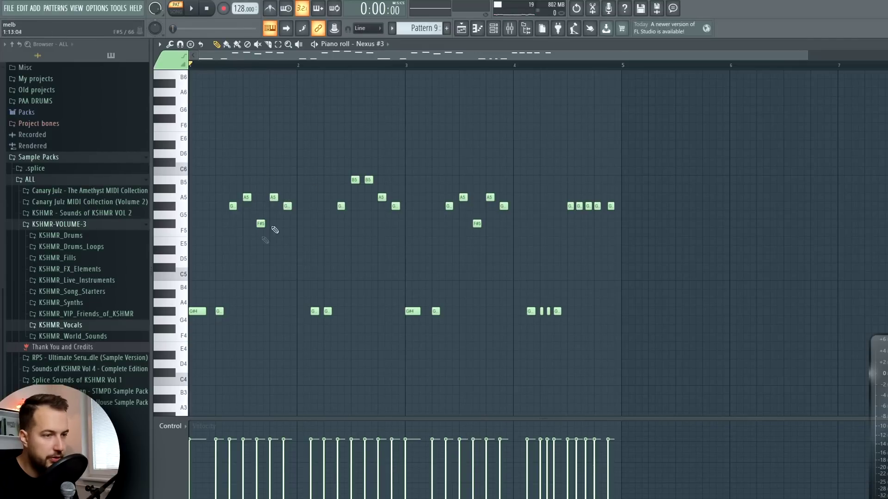
Step: Try shortening the five upper notes in bar 1 of Nexus #3, audition them and undo the change
left_click_drag(324, 175, 216, 240)
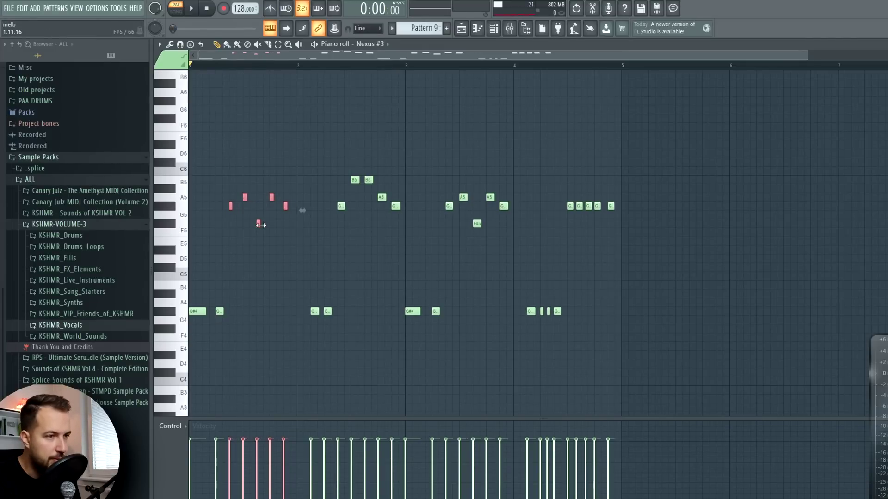
key("space")
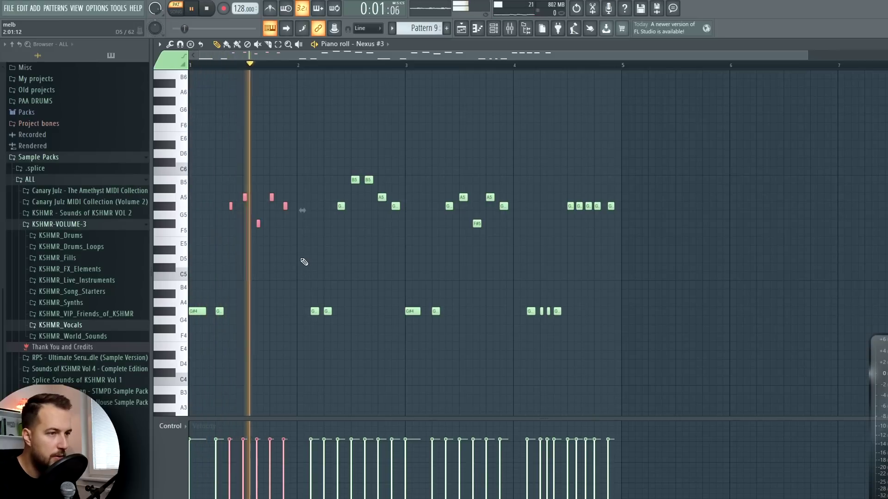
key("space")
key("ctrl+z")
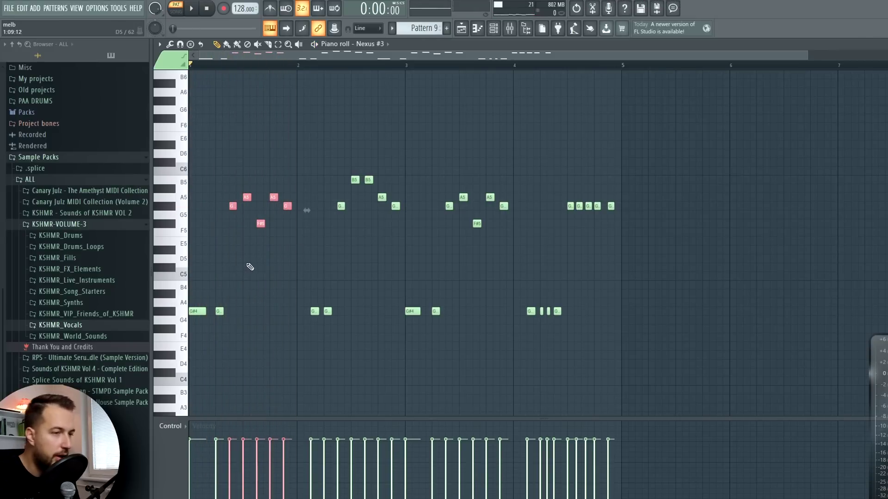
key("space")
key("ctrl+d")
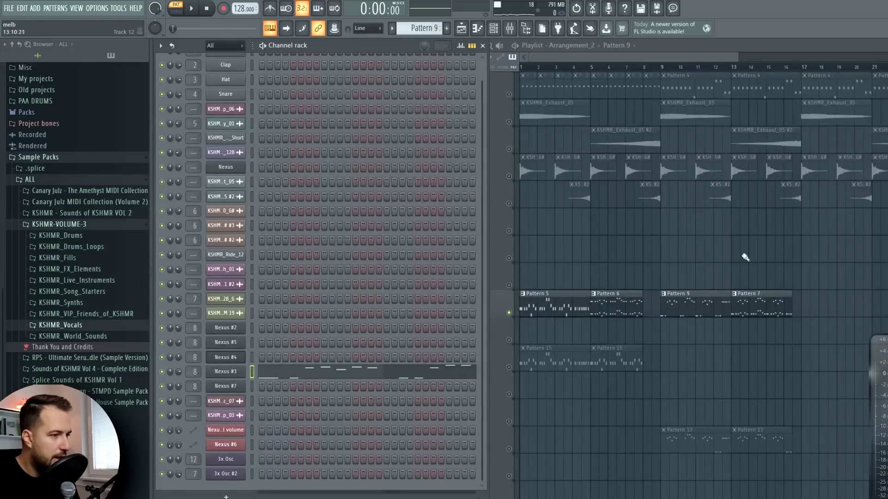
Step: Open the Nexus #7 notes of Pattern 13 in the piano roll and play them back
right_click(743, 256)
left_click(667, 432)
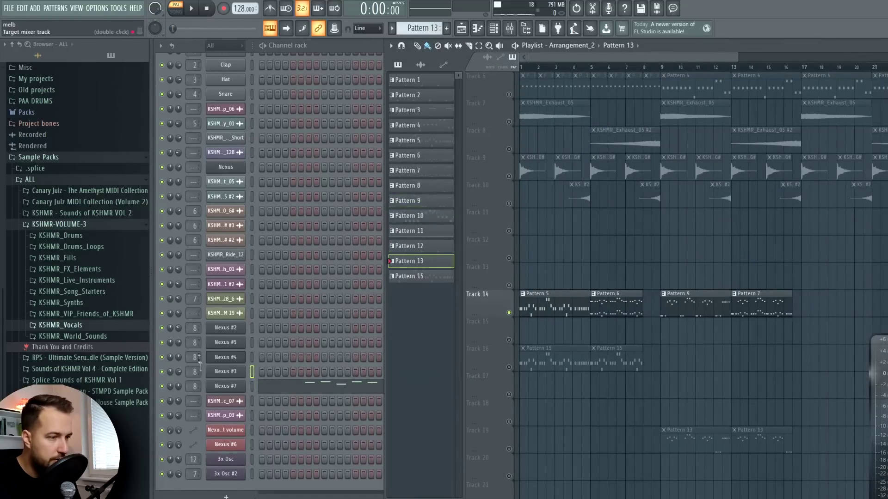
key("space")
left_click(302, 388)
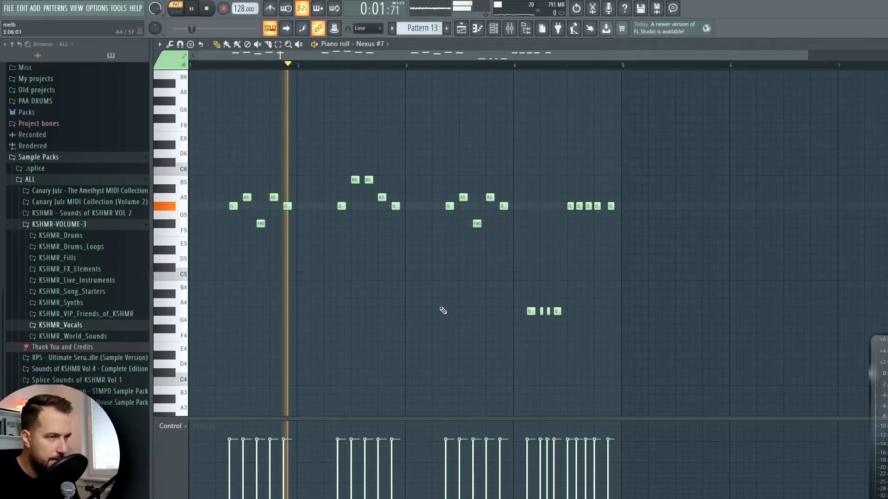
key("space")
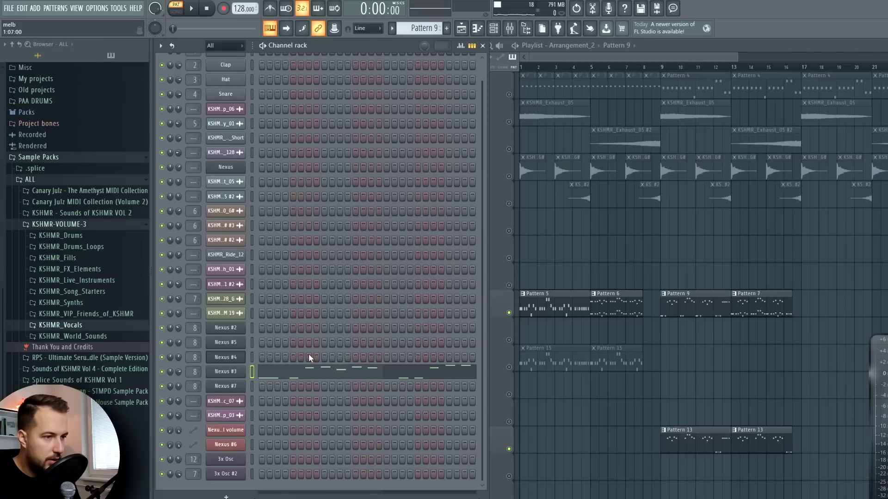
Step: Compare the notes of Nexus #3 in Pattern 9 with Nexus #7 in Pattern 13, and play both layers from bar 9
left_click(308, 367)
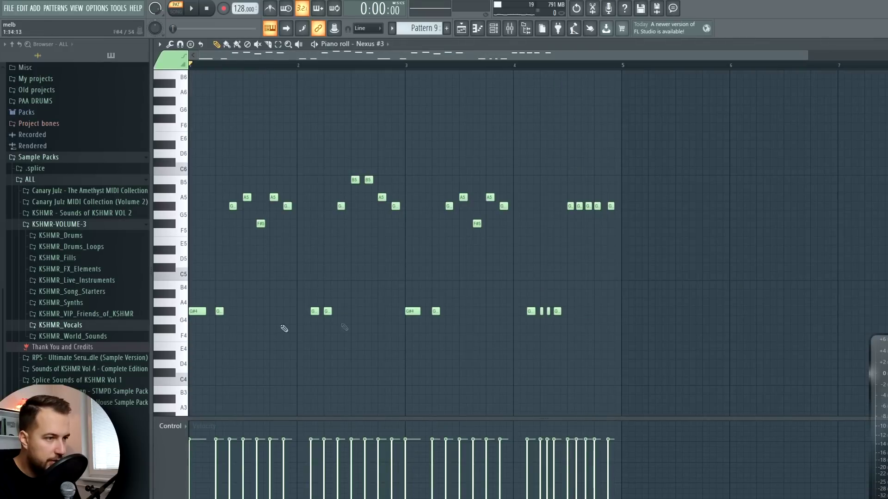
key("F7")
left_click(692, 435)
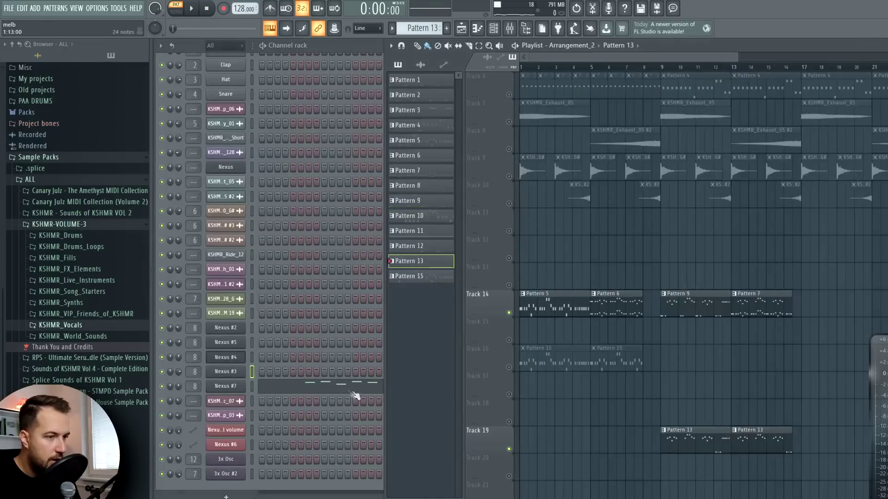
left_click(359, 389)
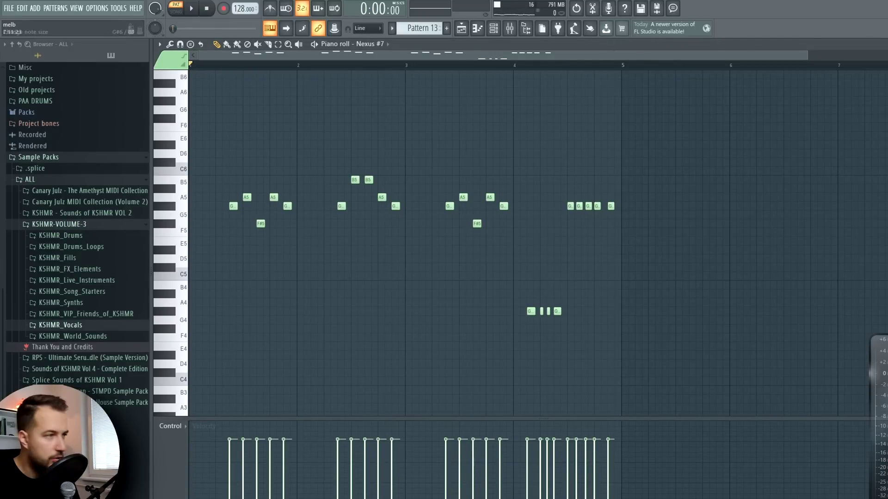
key("F7")
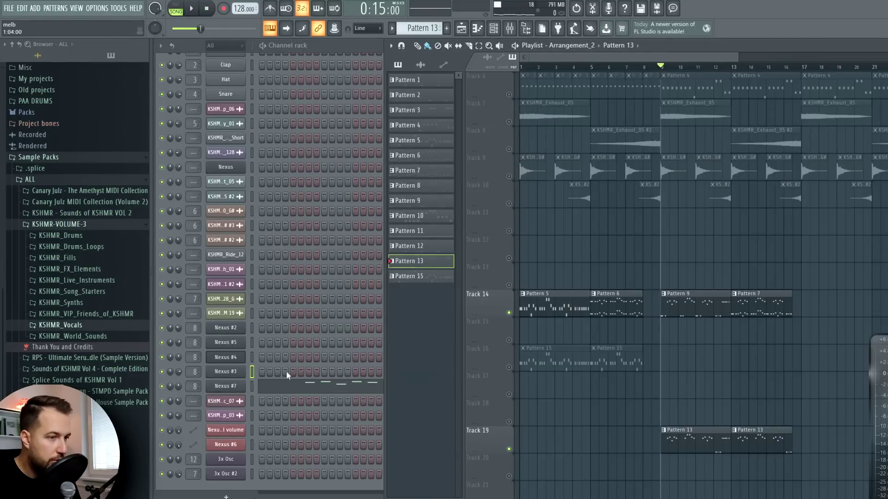
key("space")
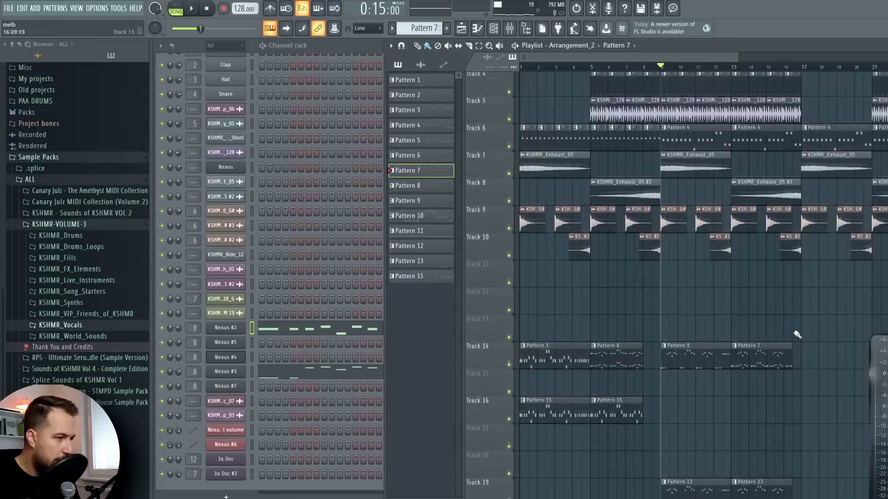
Step: Play the soloed bass on Track 6 from bar 1 and select its Pattern 4 clip
scroll(706, 374, "down", 2)
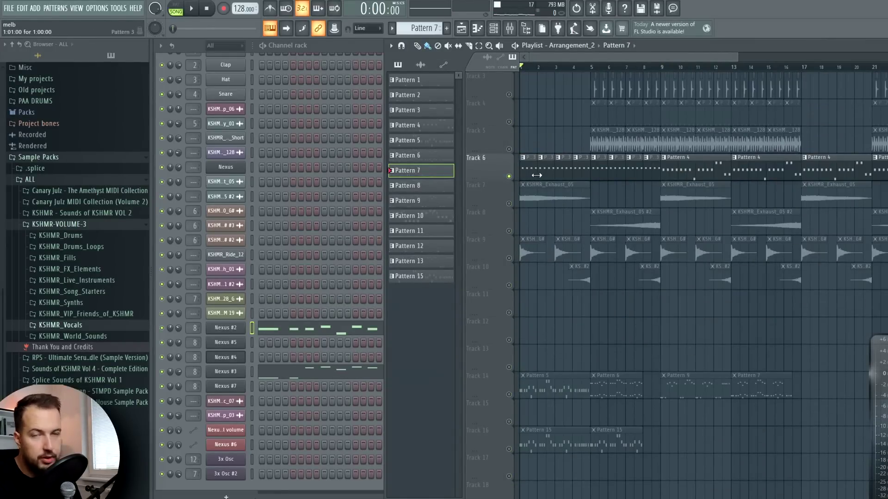
key("space")
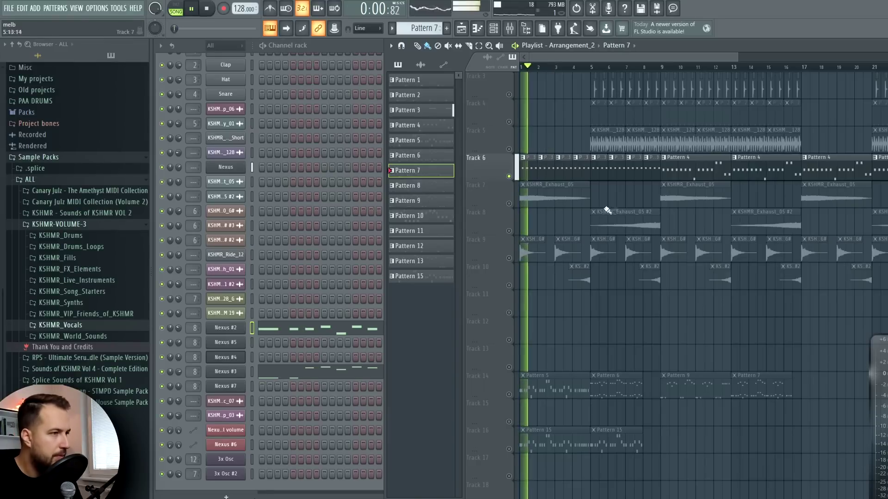
left_click(684, 172)
key("space")
Step: Open the Nexus bass notes of Pattern 4 in the piano roll and play the pattern on its own
left_click(337, 170)
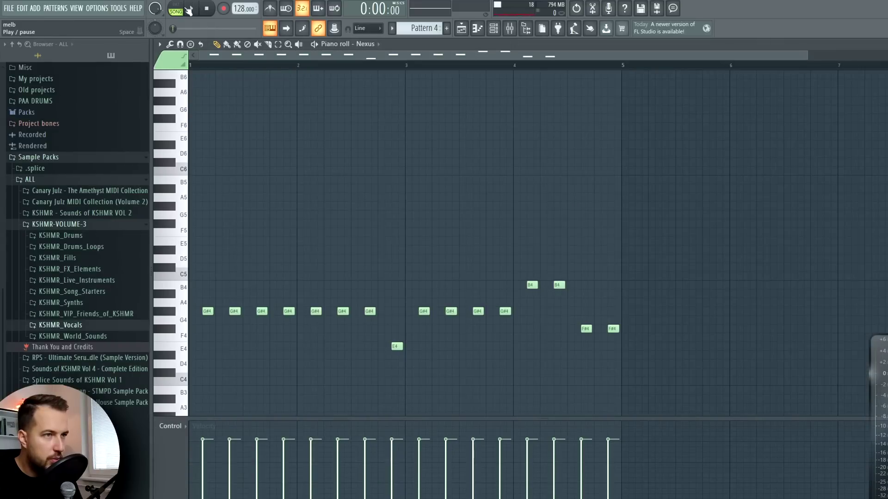
left_click(192, 8)
scroll(363, 224, "down", 3)
key("space")
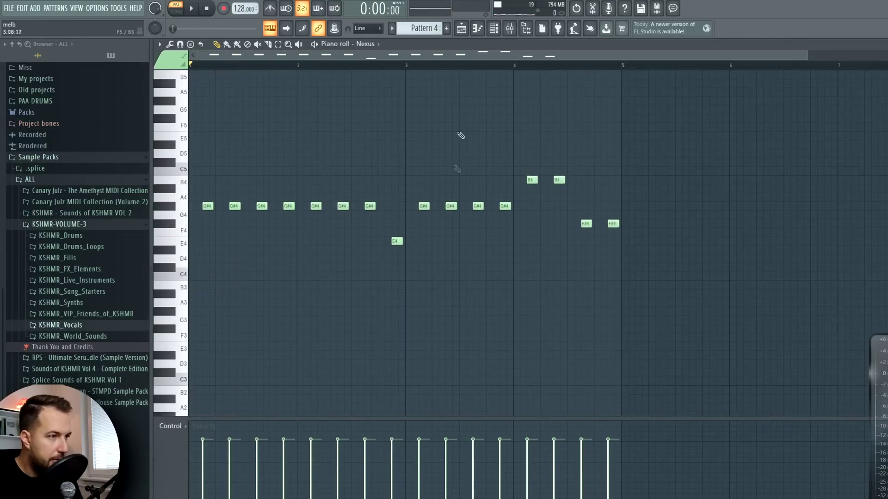
key("space")
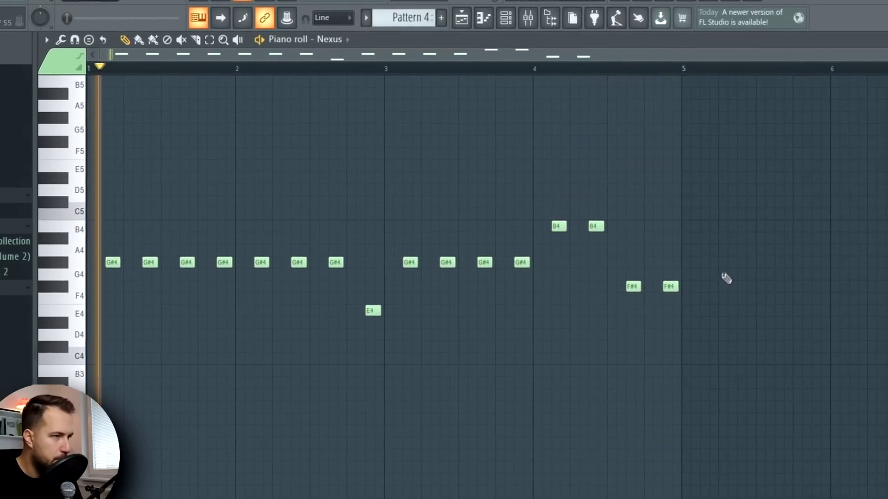
key("space")
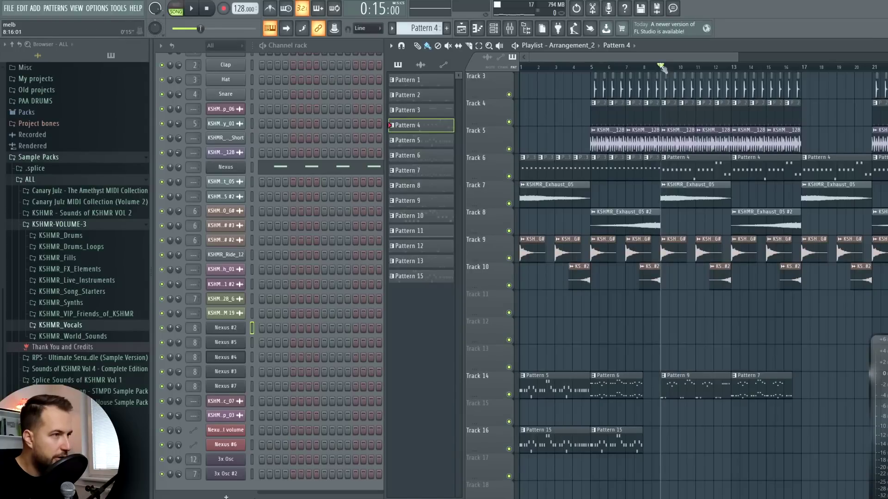
Step: Play the full arrangement from bar 9 with all tracks audible and look over its layers
left_click_drag(661, 58, 673, 61)
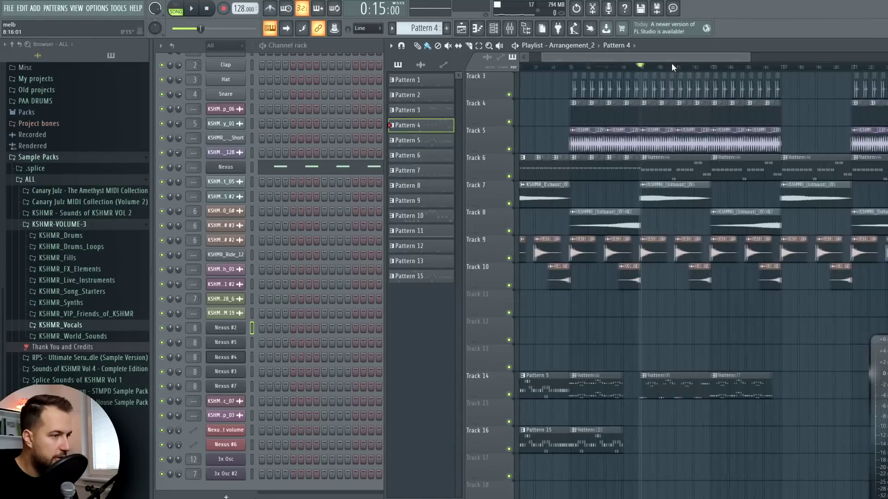
key("space")
scroll(708, 288, "down", 3)
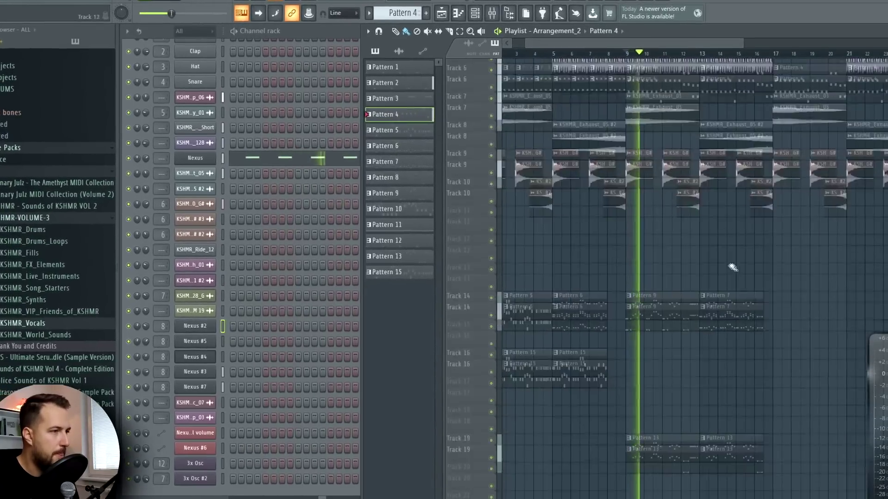
scroll(732, 268, "up", 4)
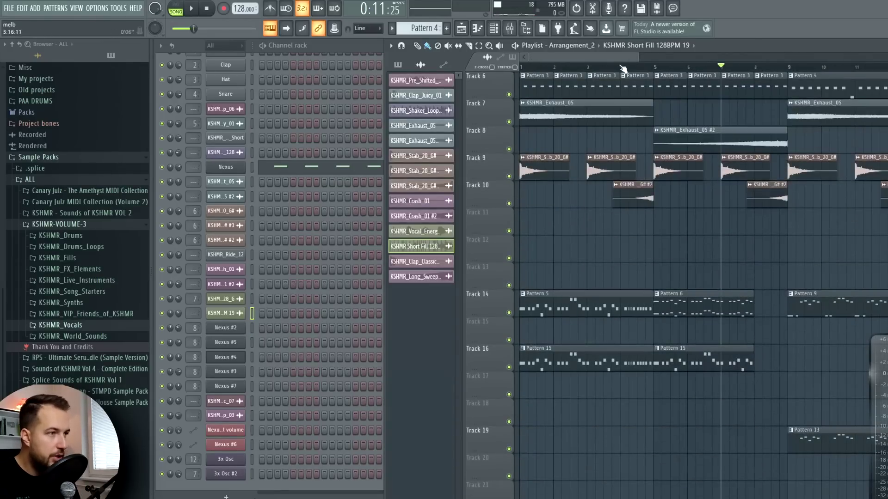
Step: Place the KSHMR Short Fill 128BPM 19 sample on Track 11 at bar 8 and play it on its own
left_click_drag(623, 57, 658, 57)
scroll(670, 176, "up", 5)
key("space")
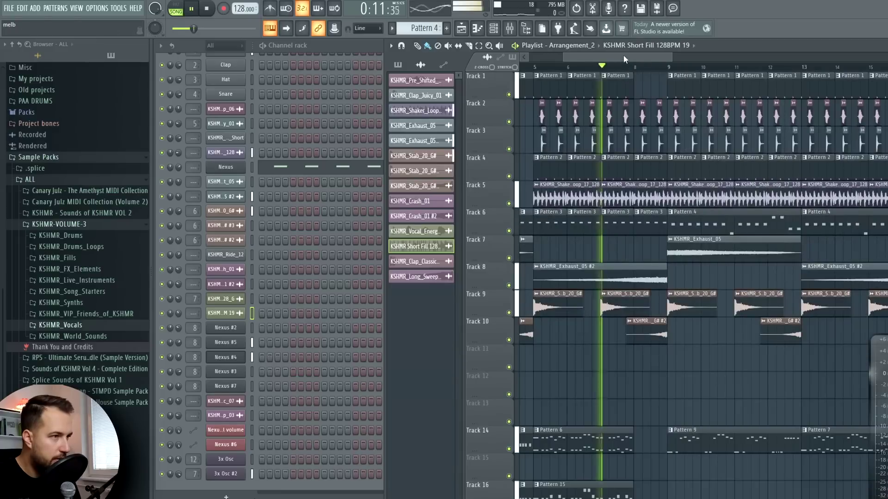
scroll(629, 56, "right", 1)
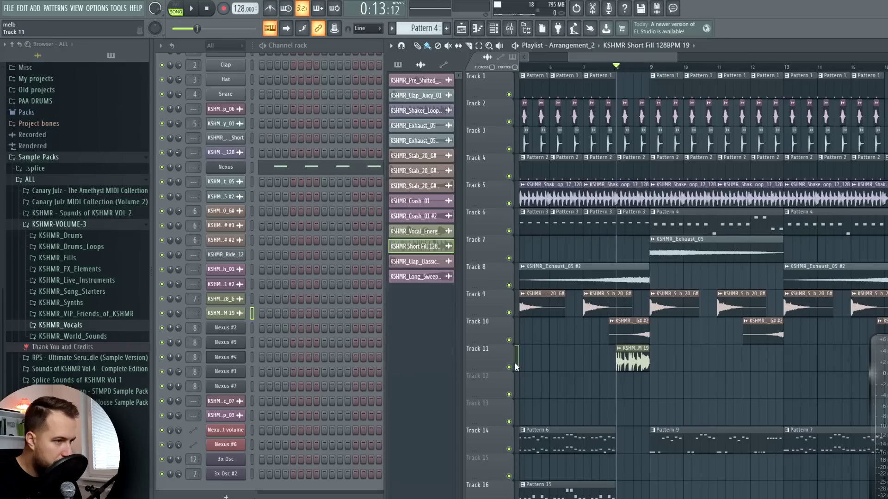
left_click(510, 368)
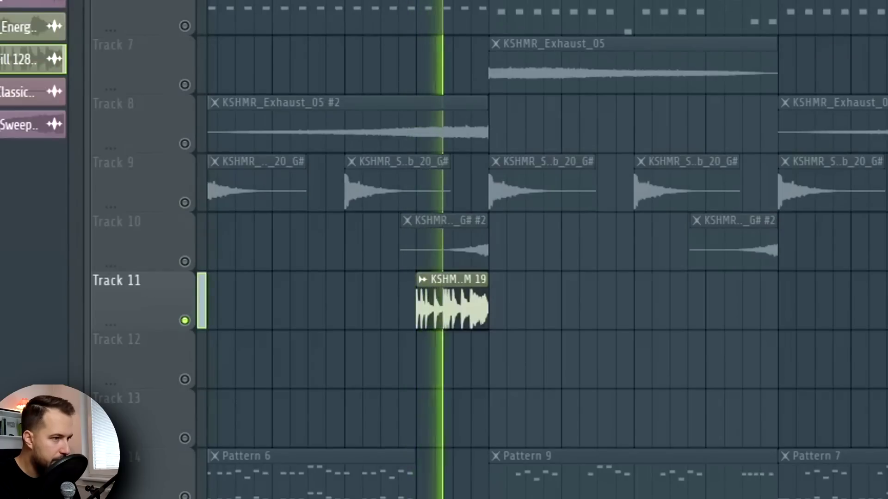
left_click(583, 66)
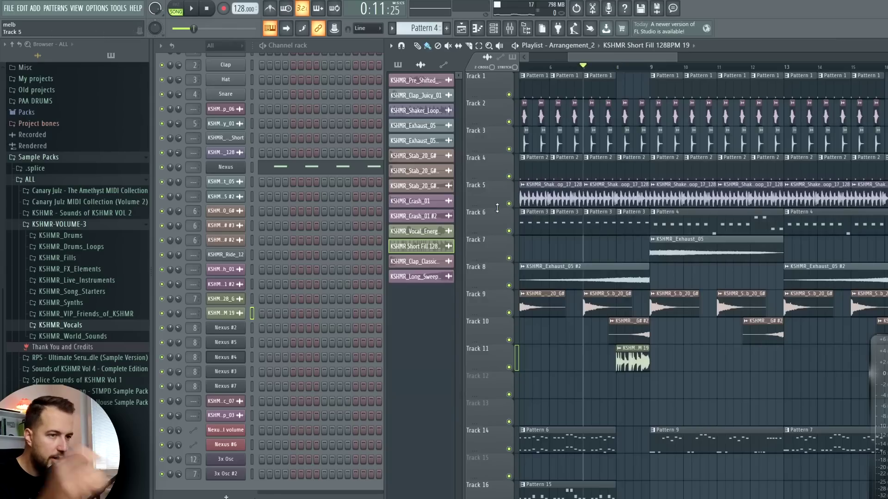
Step: Place KSHMR_Synth_Fill_11_128_Gm from the KSHMR_Synth_Fills folder on Track 12 at bar 8 and play it from bar 7
left_click(77, 258)
left_click(110, 339)
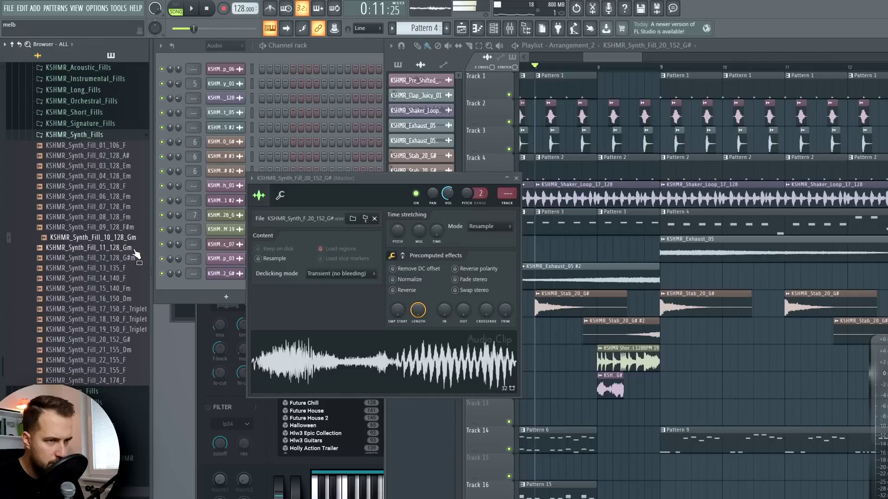
left_click(133, 249)
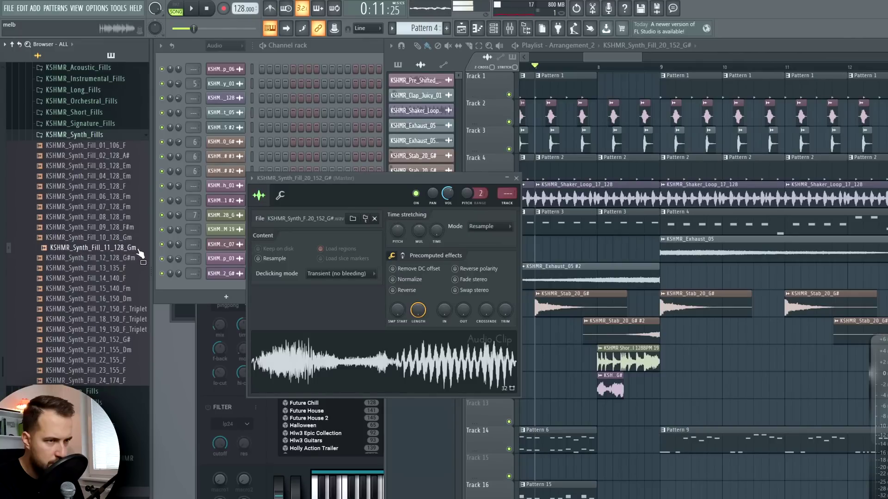
left_click_drag(133, 254, 446, 194)
key("space")
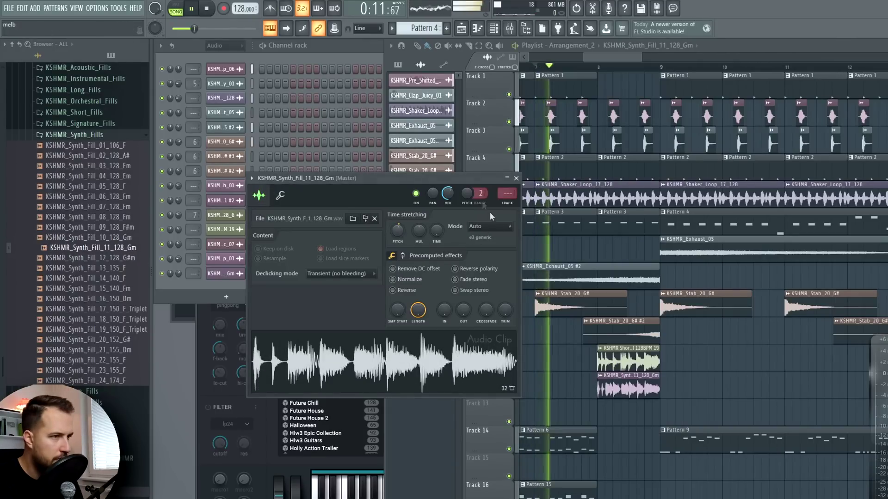
scroll(445, 194, "down", 1)
left_click(516, 178)
key("space")
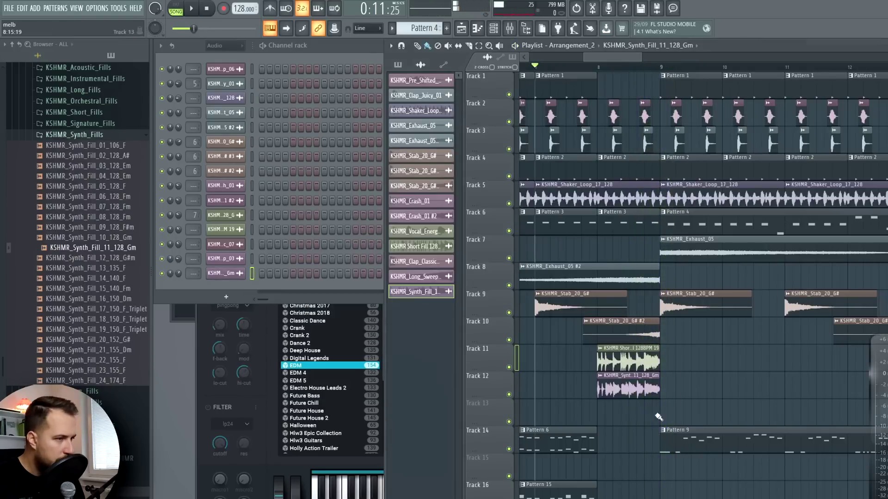
Step: Solo Track 12 and play the synth fill by itself
right_click(508, 394)
key("space")
scroll(600, 72, "up", 1)
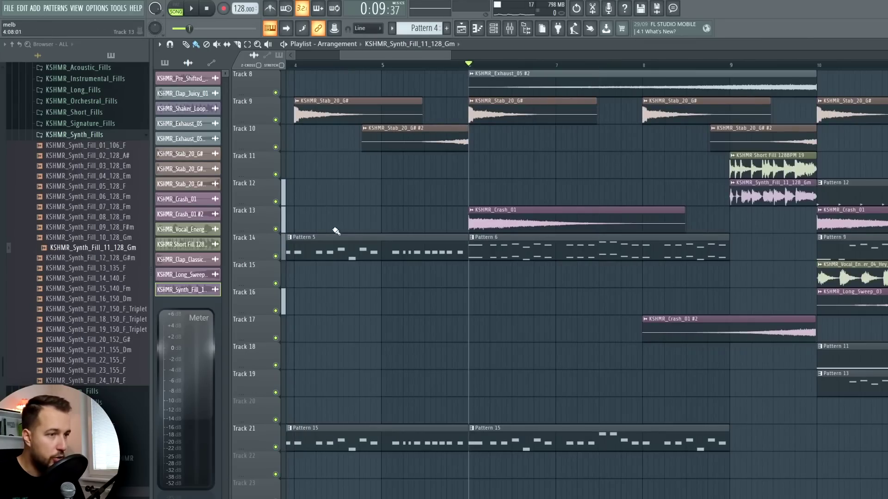
Step: Solo the KSHMR_Crash_01 clips on Track 13, add the KSHMR_Exhaust_05 layer of Track 7, and play both from bar 10
right_click(276, 229)
key("space")
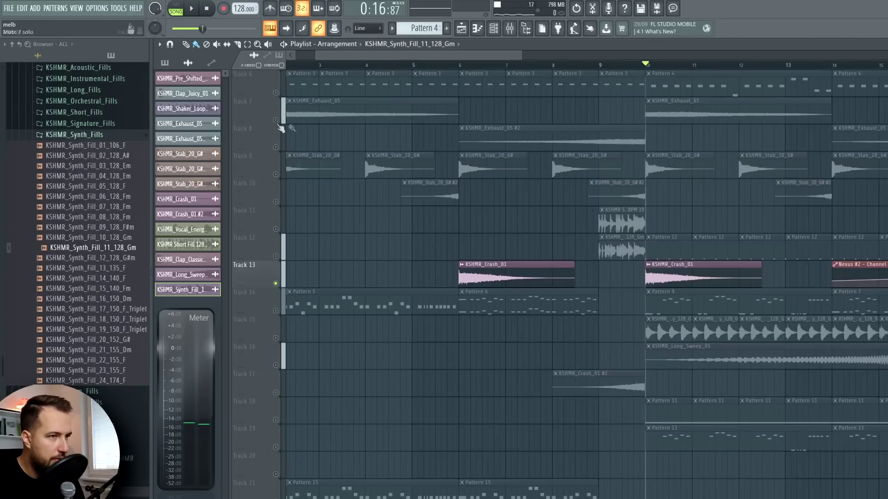
left_click(276, 120)
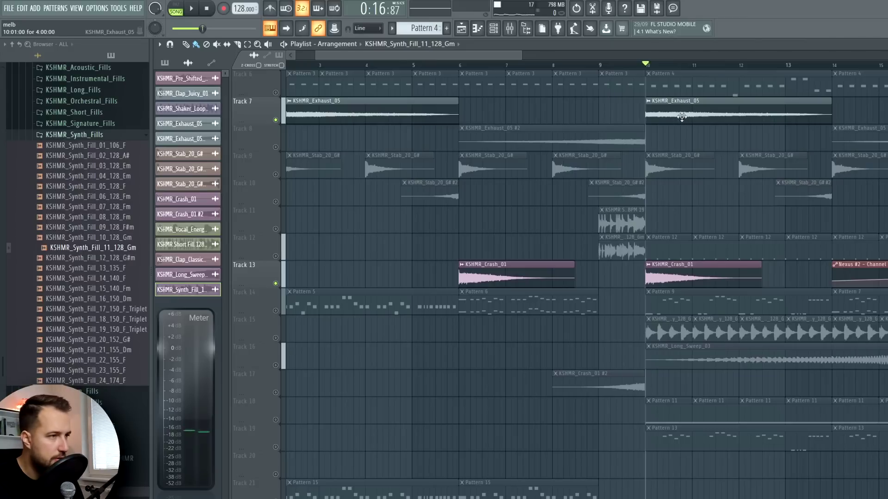
key("space")
key("space")
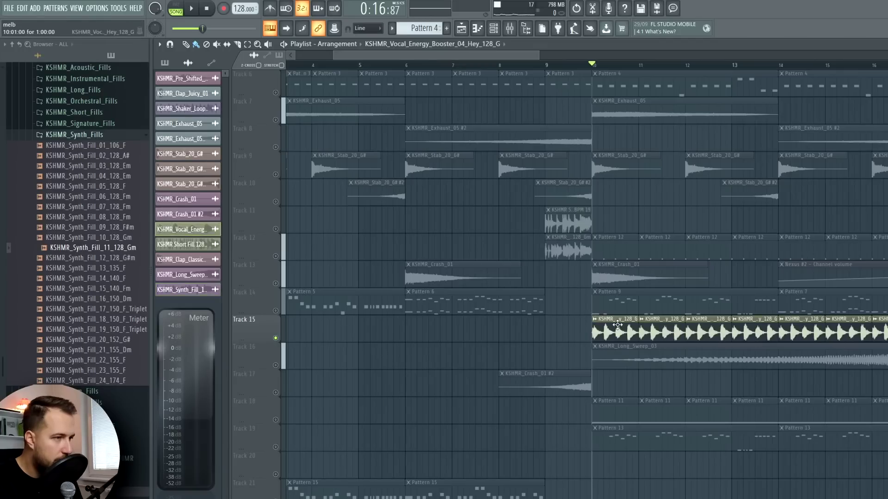
Step: Play the soloed KSHMR_Vocal_Energy_Booster_04_Hey_128_G loop on Track 15 from bar 10
scroll(617, 325, "up", 5, "ctrl")
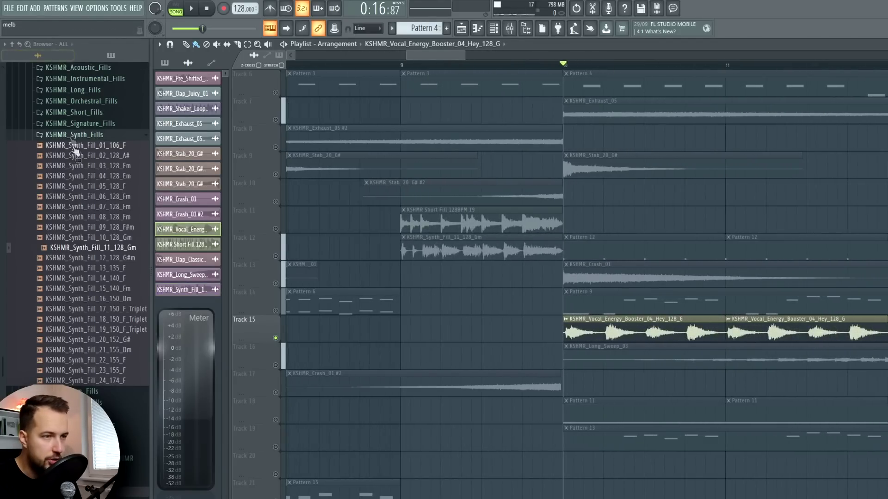
scroll(74, 151, "up", 2)
key("space")
scroll(611, 64, "down", 1, "ctrl")
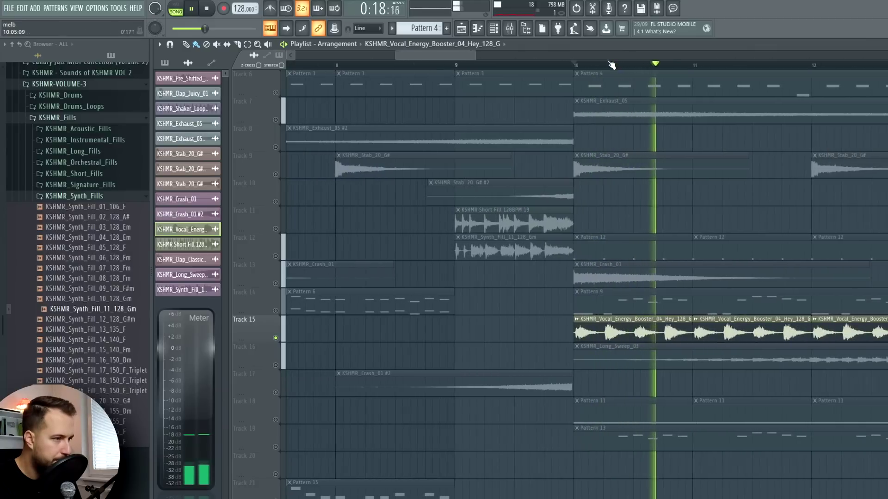
key("space")
Step: Browse the KSHMR_Claps folder of KSHMR_Drums to KSHMR_Drop_Claps and audition KSHMR_Drop_Clap_02_128
left_click(85, 118)
left_click(69, 209)
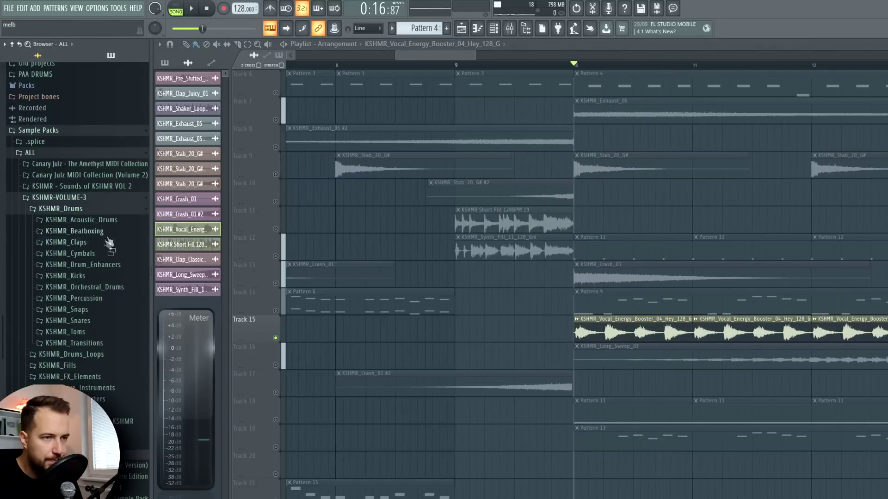
left_click(109, 242)
left_click(111, 264)
left_click(116, 286)
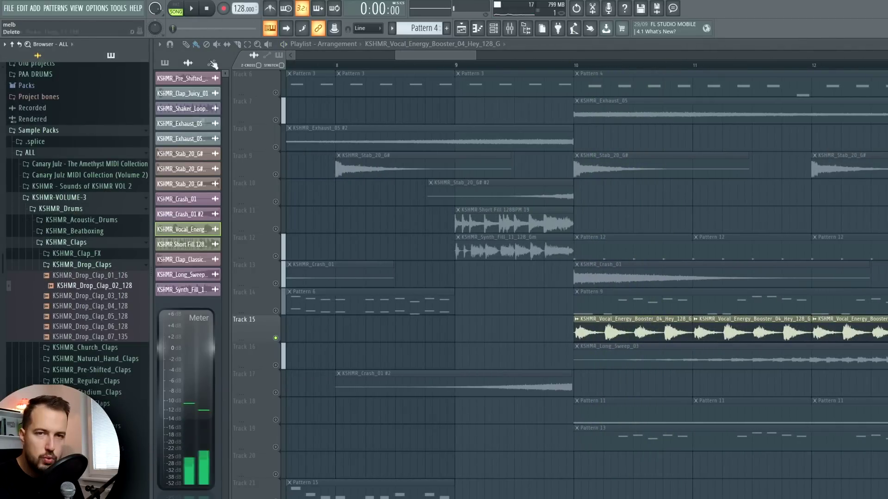
Step: Play the Track 15 vocal loop again from bar 10 for comparison with the drop clap
left_click_drag(462, 54, 476, 56)
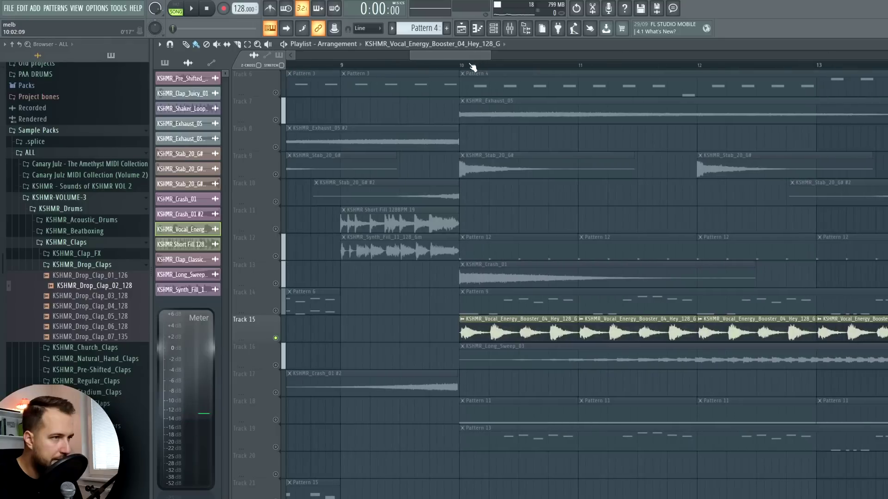
key("space")
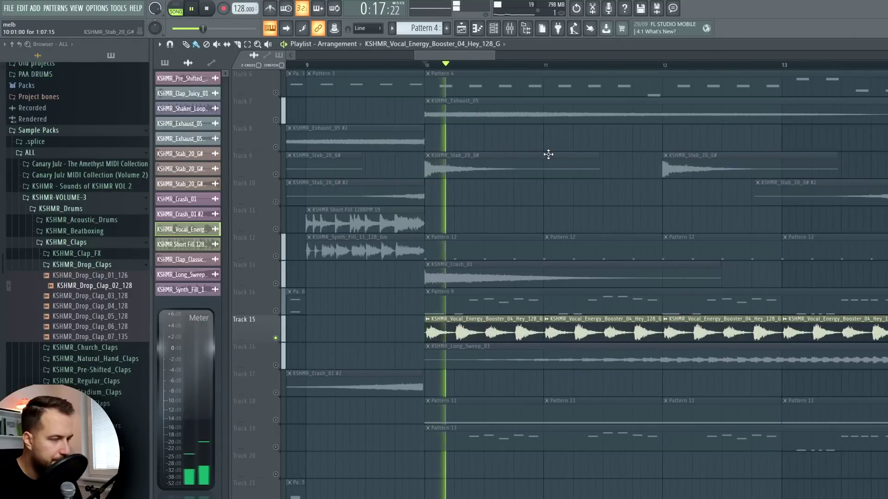
left_click_drag(458, 54, 465, 55)
key("space")
Step: Open the KSHMR_Ride_12 notes of Pattern 12 on Track 12 in the piano roll and play the pattern
left_click(401, 252)
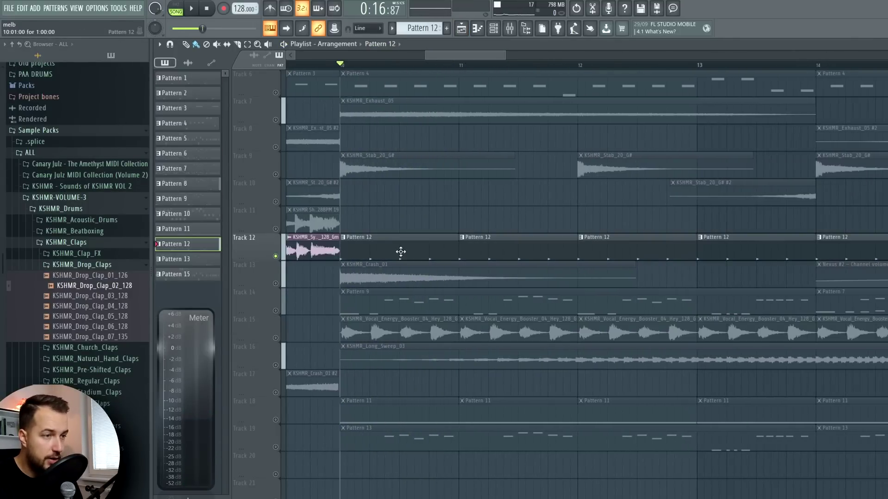
double_click(405, 256)
left_click(189, 9)
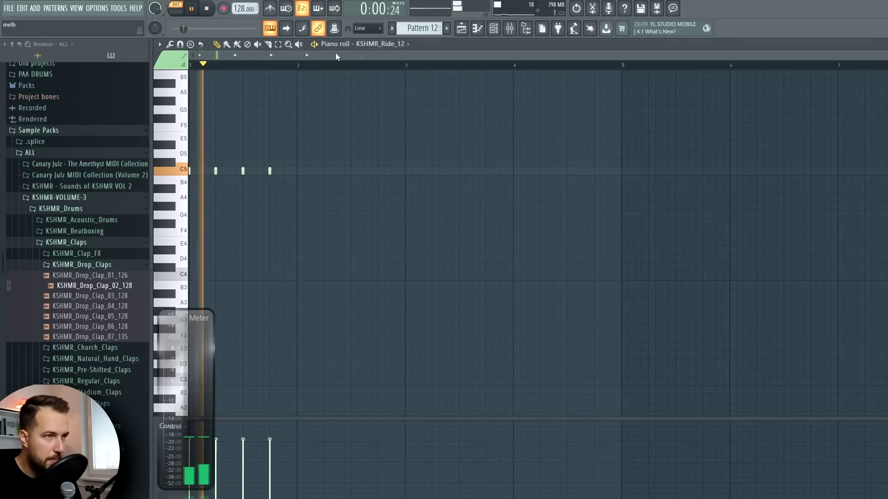
key("F6")
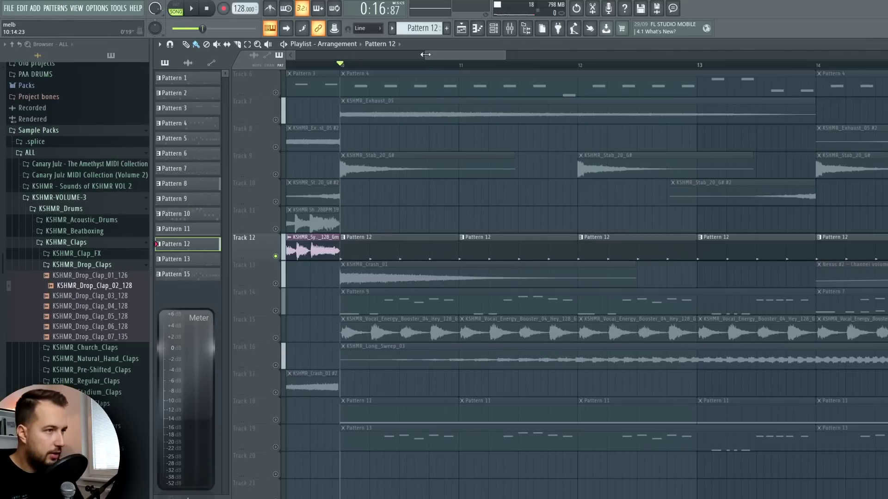
Step: Solo KSHMR_Long_Sweep_03 on Track 16, play it from bar 10 and again near its end, and enable Track 8 with it
left_click_drag(425, 54, 291, 55)
left_click_drag(499, 157, 319, 212)
right_click(276, 420)
left_click(570, 417)
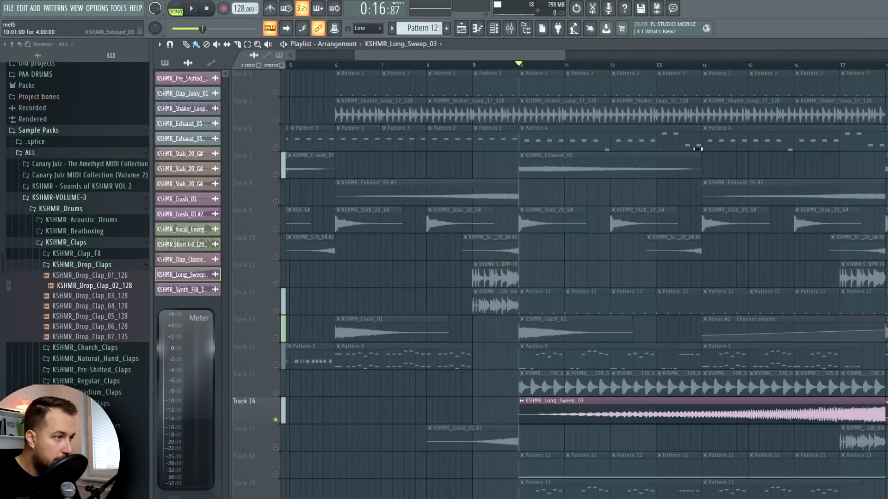
key("space")
left_click(788, 65)
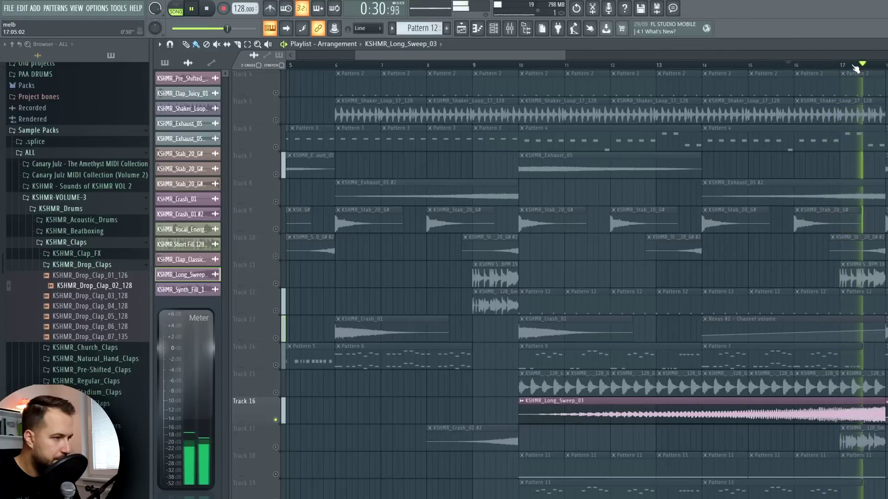
key("space")
left_click(275, 202)
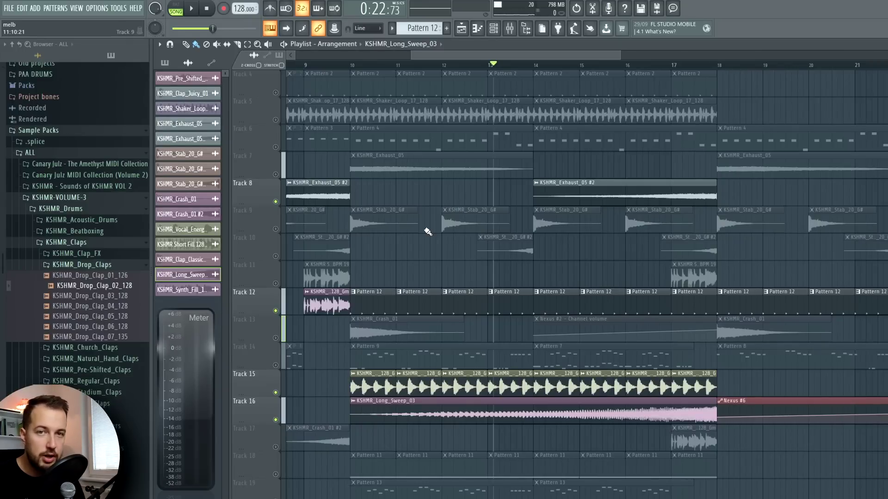
Step: Select the Pattern 11 clip on Track 18 and open its 3x Osc sound
scroll(354, 405, "down", 2)
left_click(355, 405)
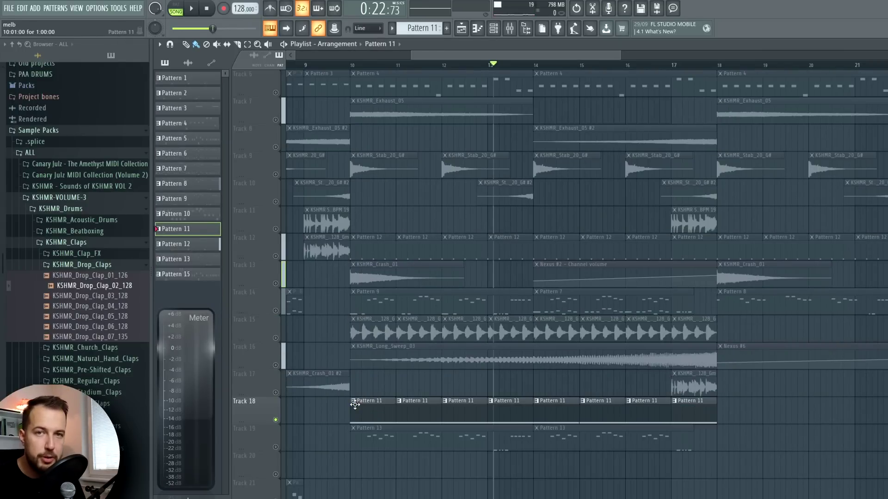
double_click(355, 405)
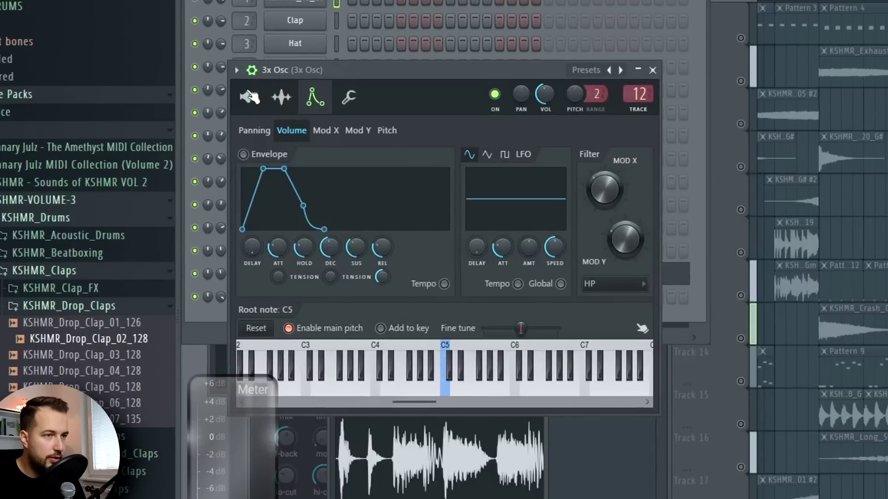
Step: Examine the 3x Osc's noise oscillators and its HP filter, trying the Mod X control
left_click(210, 122)
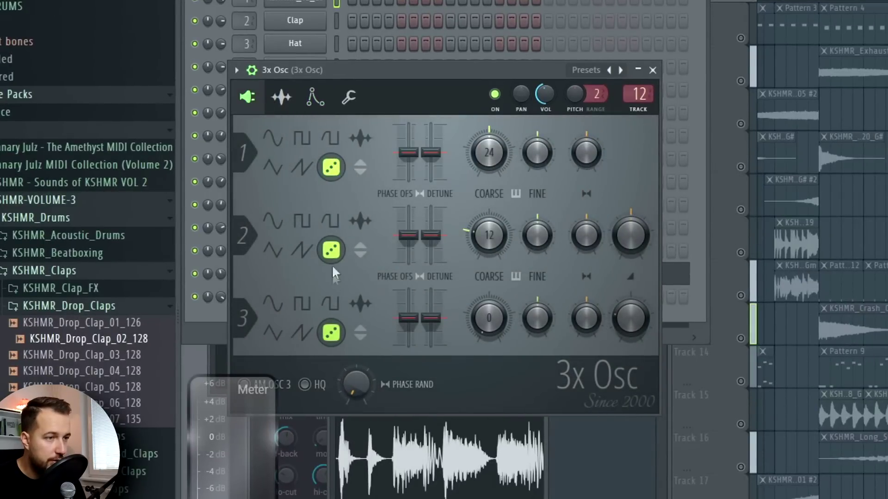
left_click(315, 98)
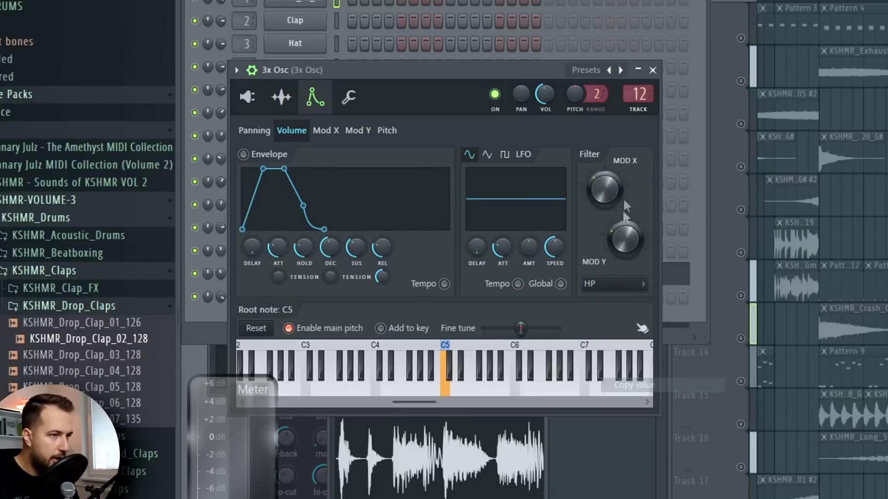
left_click_drag(609, 188, 609, 168)
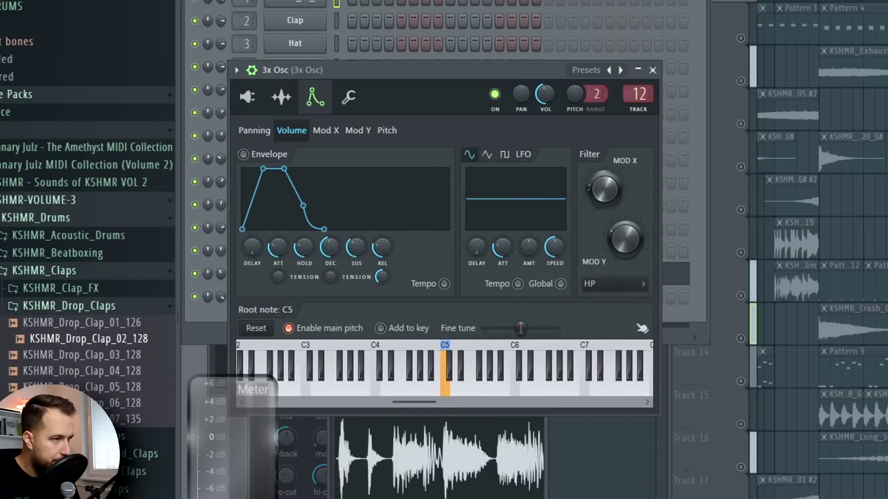
right_click(590, 191)
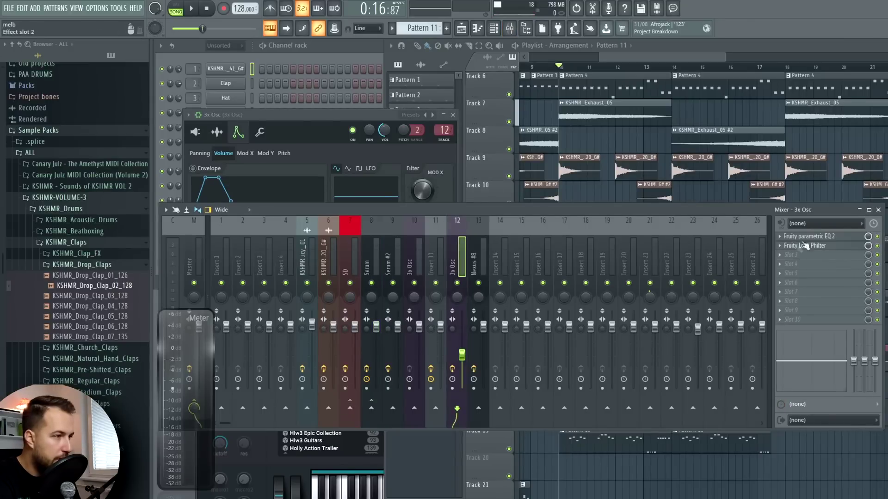
Step: Open the Fruity parametric EQ 2 and Fruity Love Philter effects on the 3x Osc mixer track
left_click(814, 237)
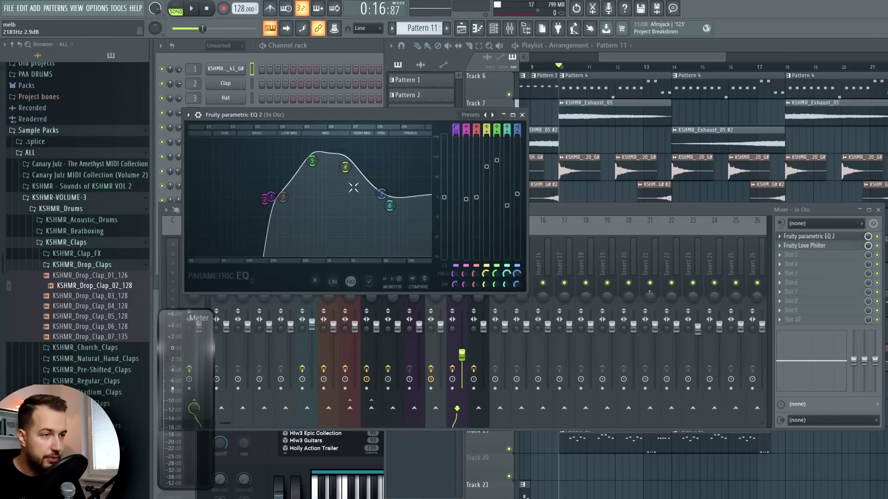
left_click(823, 246)
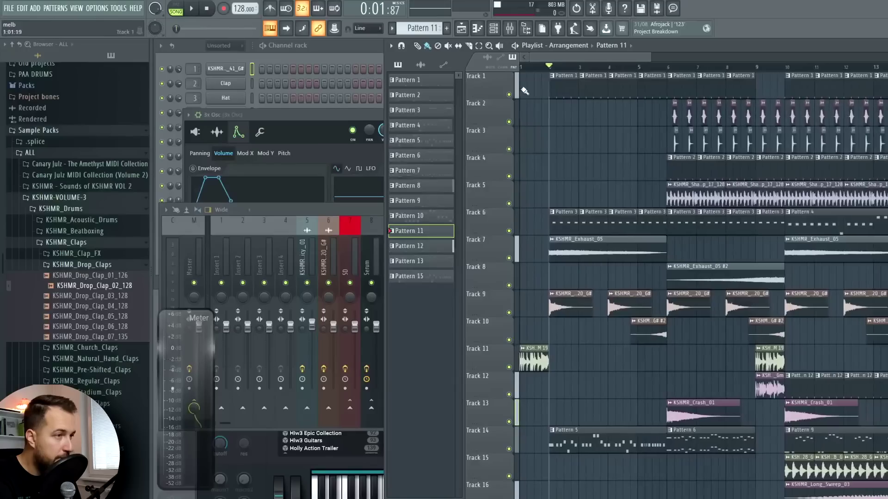
Step: Solo Track 1, add the bass on Track 6, play both from bar 2, and enable Tracks 2 to 5
right_click(509, 95)
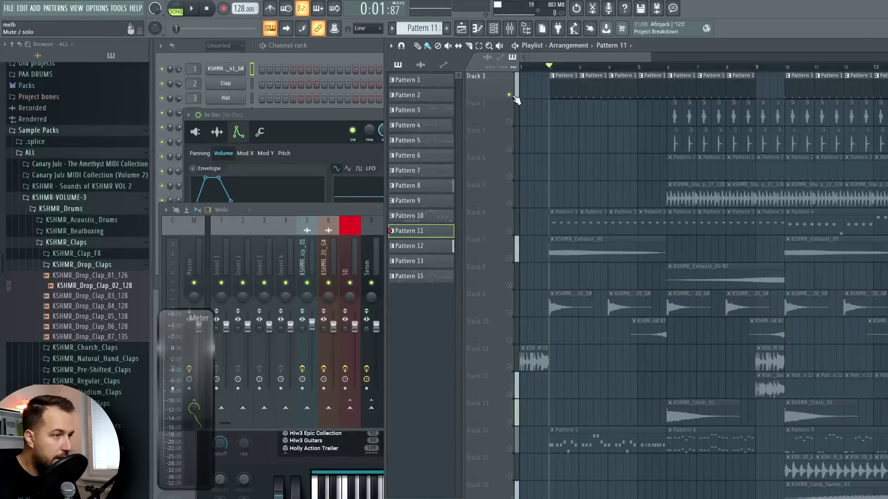
left_click(509, 229)
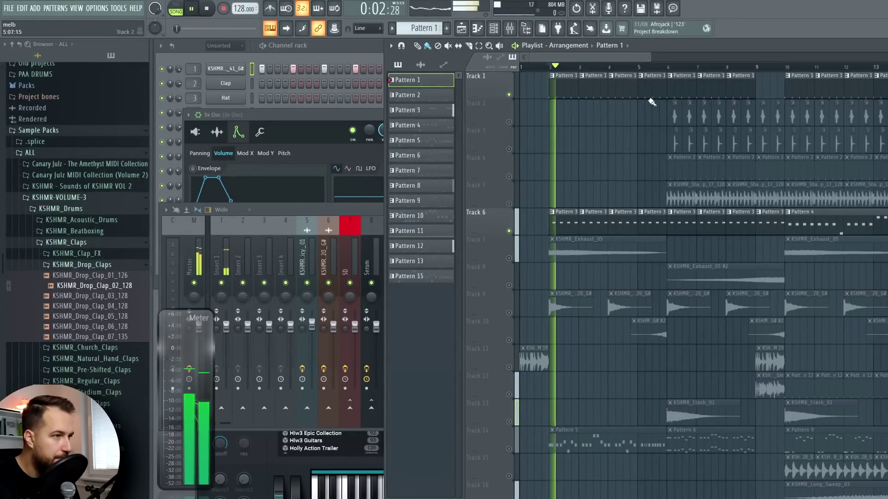
left_click_drag(508, 122, 512, 204)
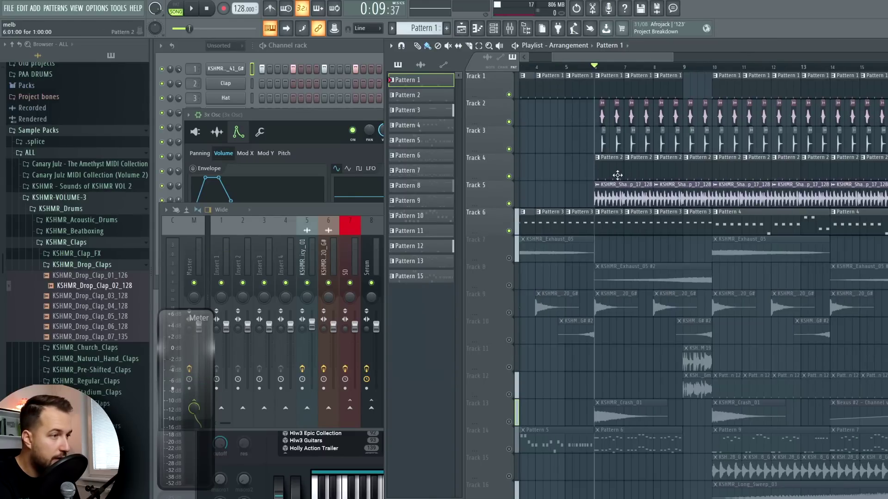
Step: Play the drums and bass from the drop, and move the playback position to bar 10
key("space")
left_click_drag(615, 58, 634, 58)
key("space")
left_click(649, 66)
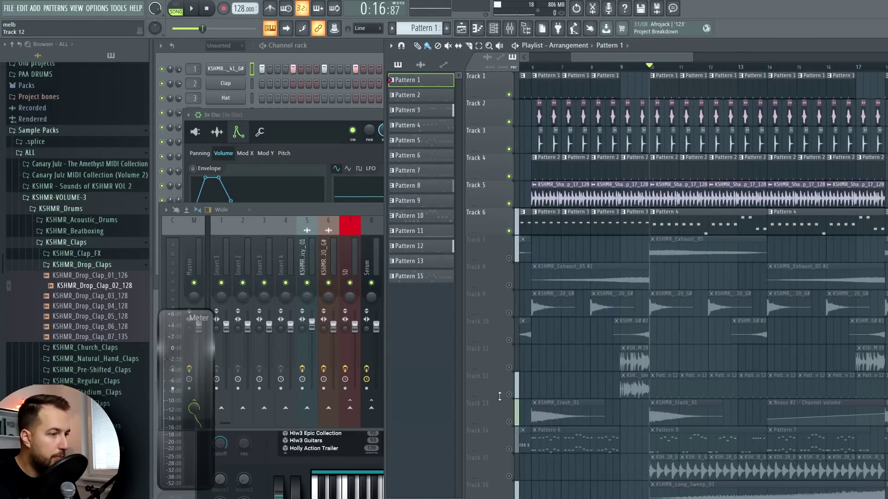
Step: Enable Tracks 12, 15, 16 and 18, playing the drop from bar 10 to hear the added layers
left_click(509, 394)
key("space")
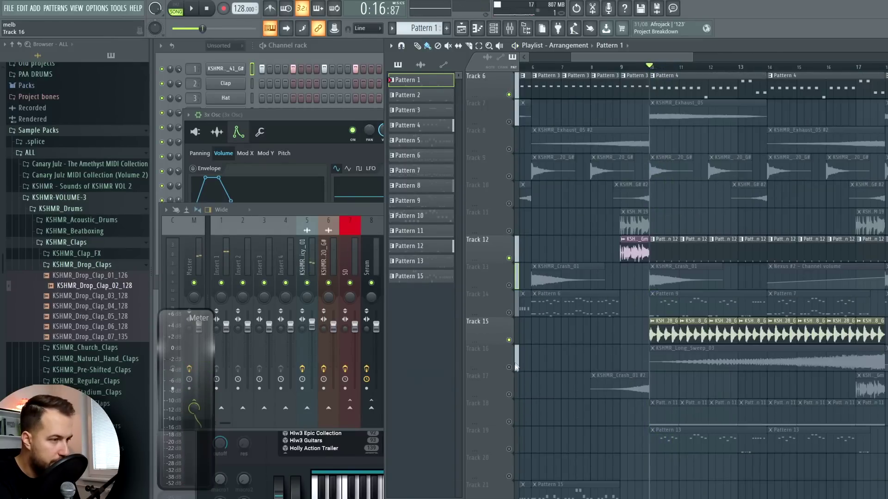
left_click(509, 367)
left_click(509, 422)
key("space")
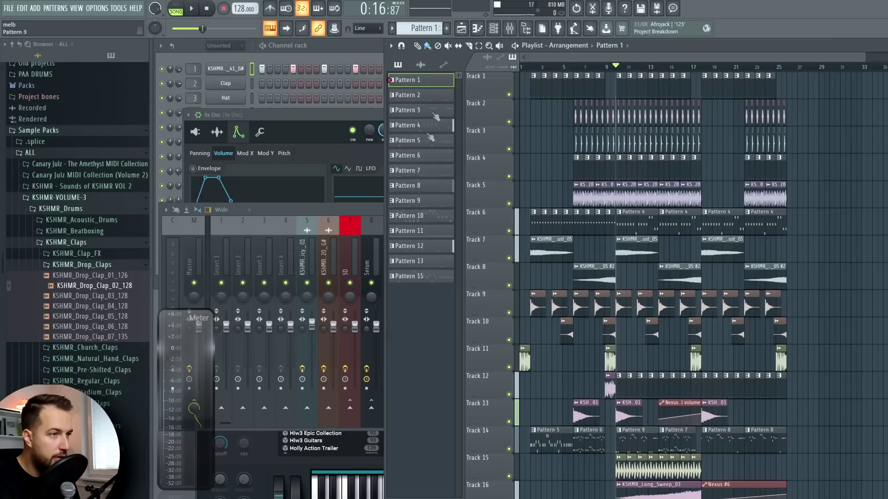
Step: Select all patterns and audio clips and recolor them with a gradient from crimson (#C91229) to blue
left_click(428, 279, "shift")
right_click(429, 281)
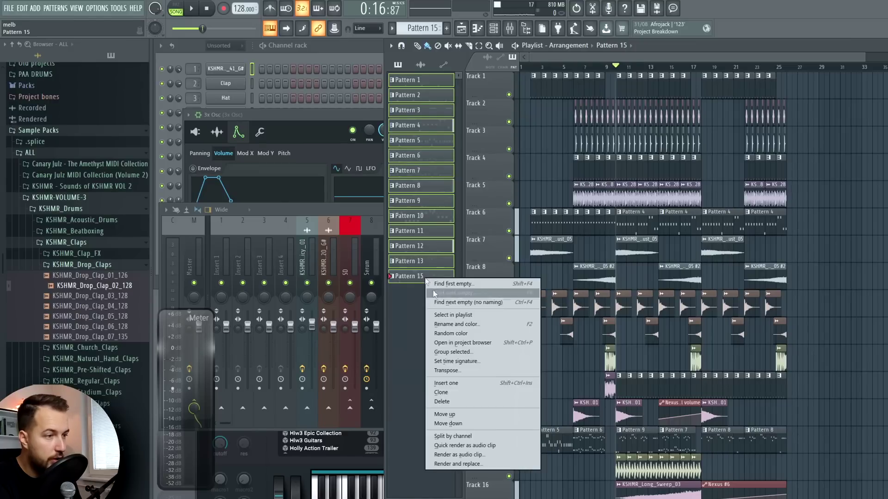
left_click(467, 321)
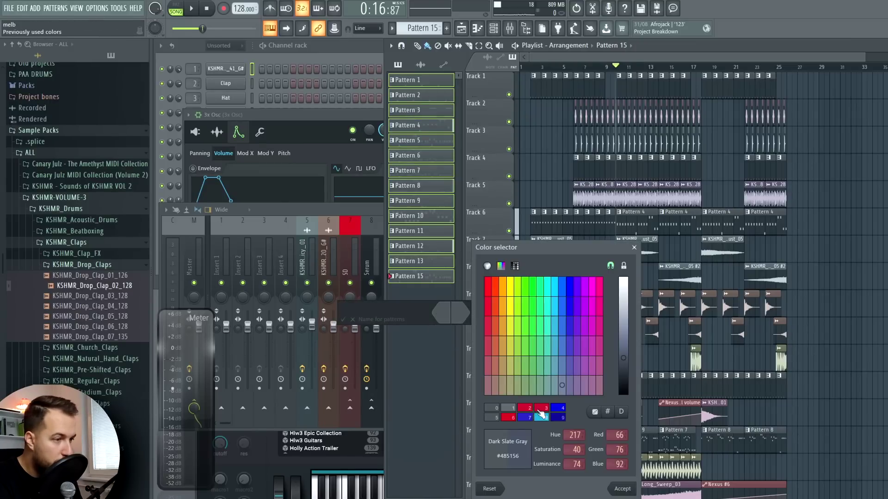
left_click(542, 409)
left_click(621, 489)
left_click(456, 316)
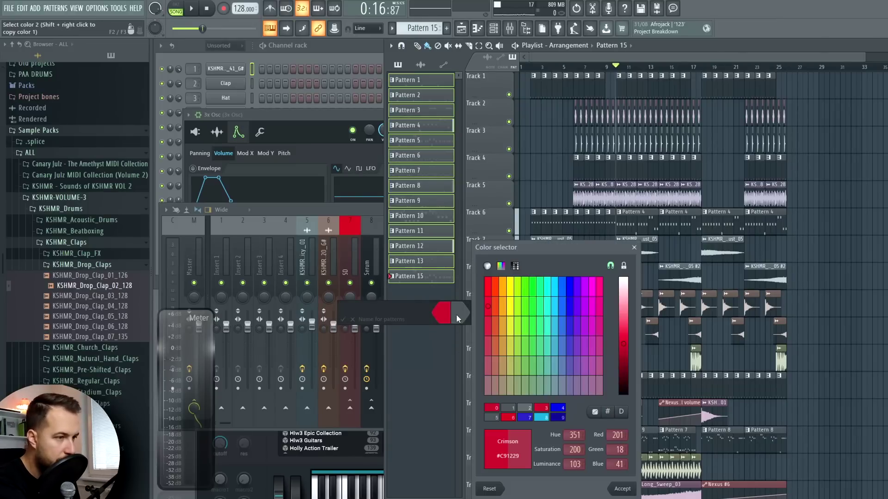
left_click(543, 410)
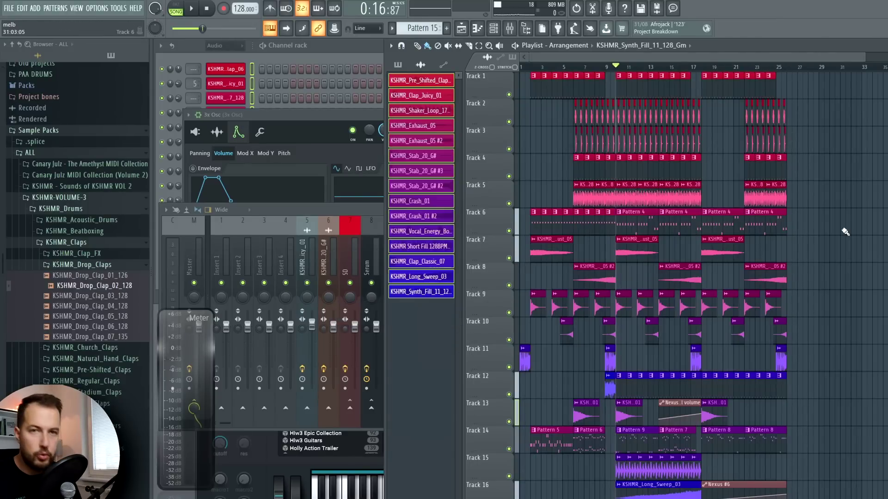